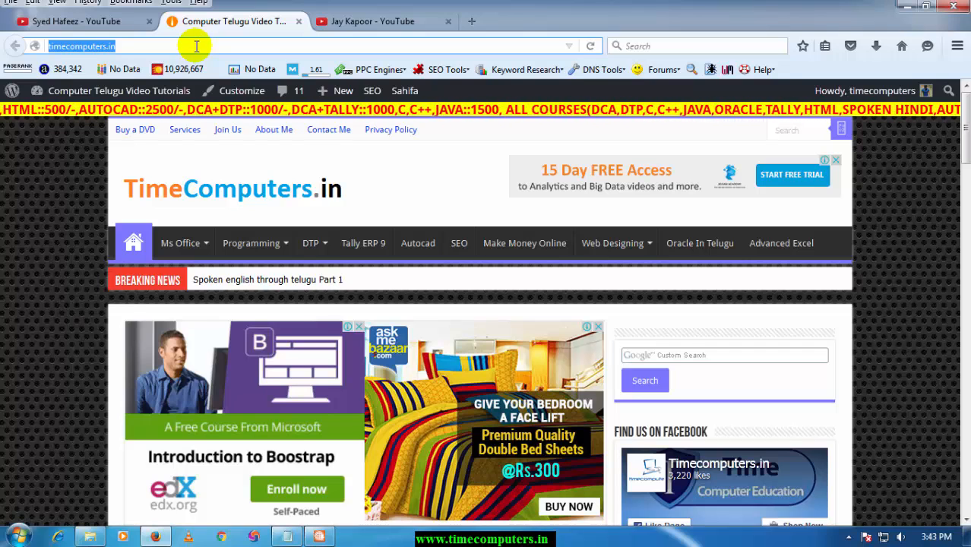
Launch Excel with a blank workbook.
key(super+r)
text(excel)
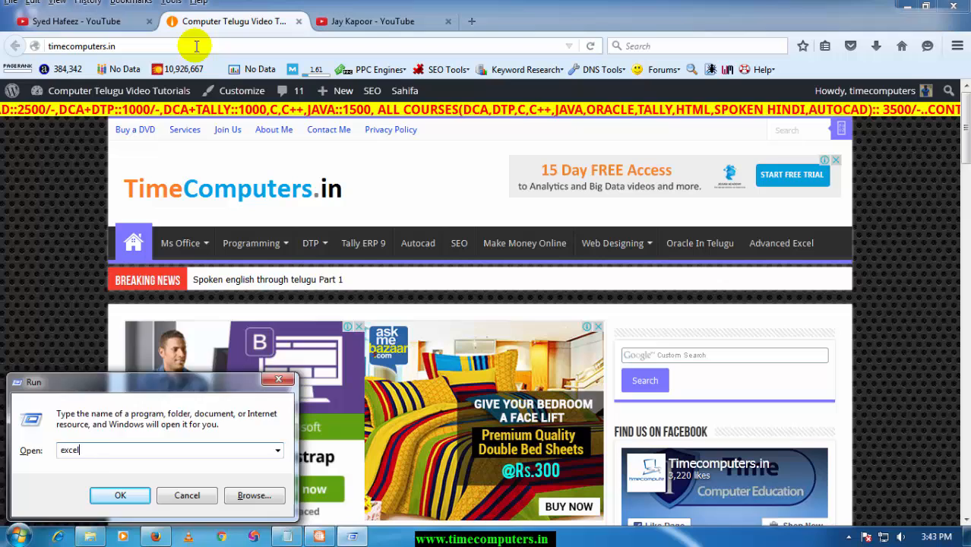
key(Return)
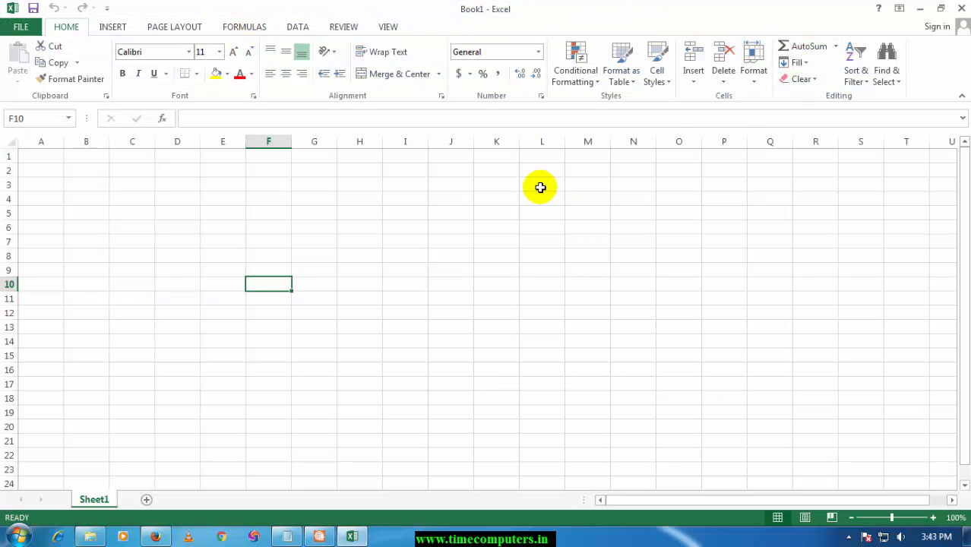
Enter =RANDBETWEEN(10,100) in F10, then fill the range F10:K17 with random numbers kept as fixed values.
text(=rand)
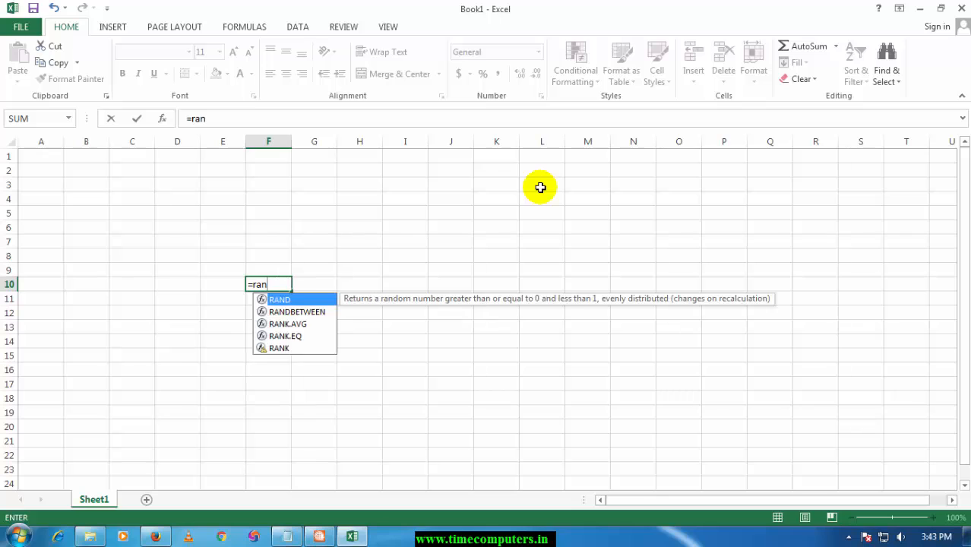
key(Down)
key(Tab)
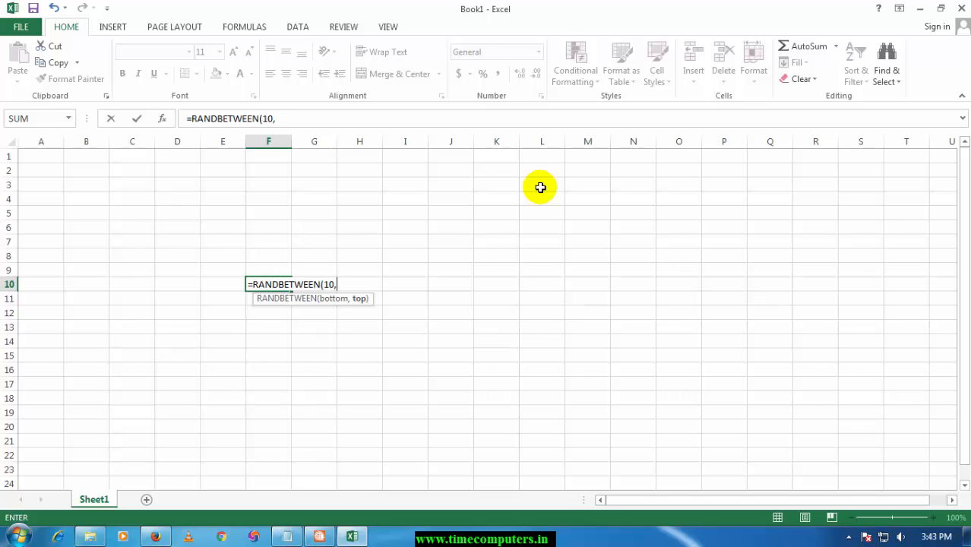
text(10,100))
key(Return)
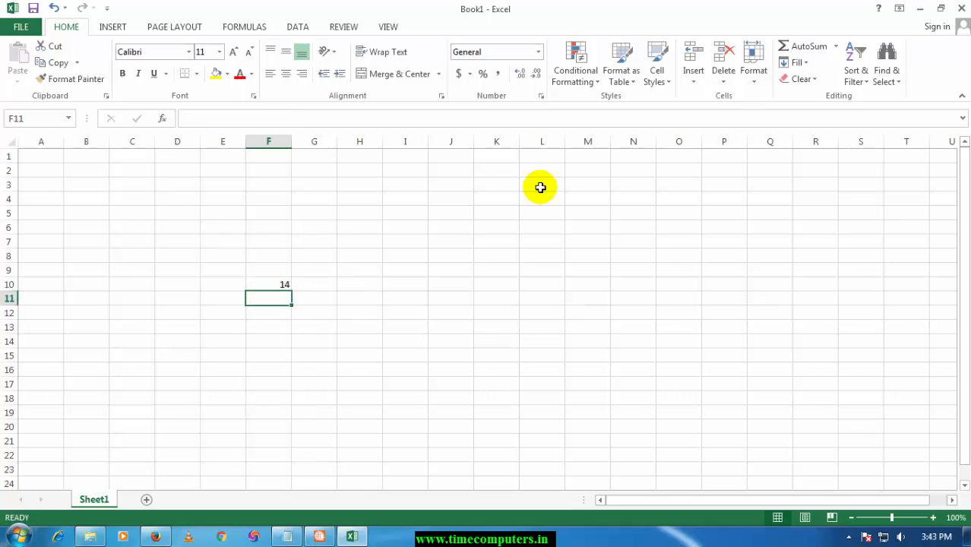
click(267, 283)
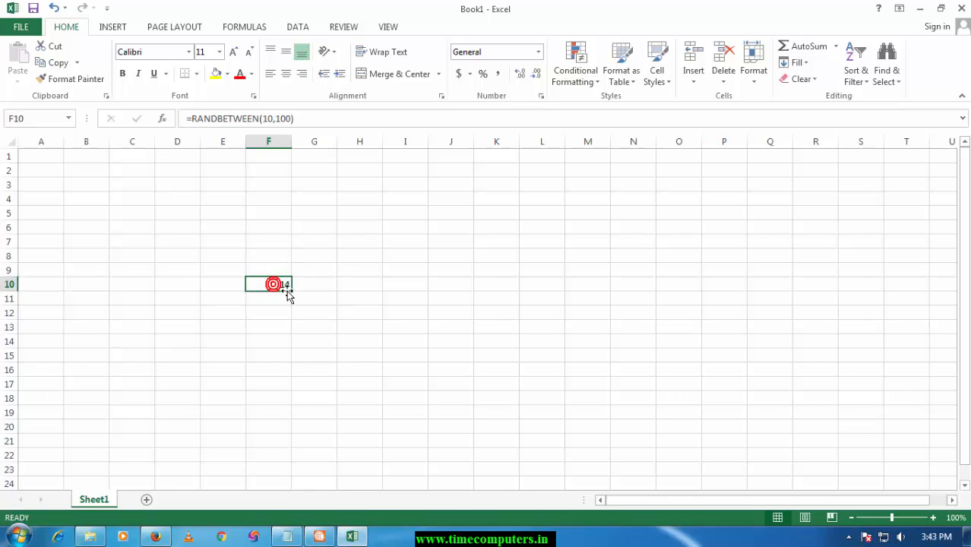
drag(289, 291, 527, 288)
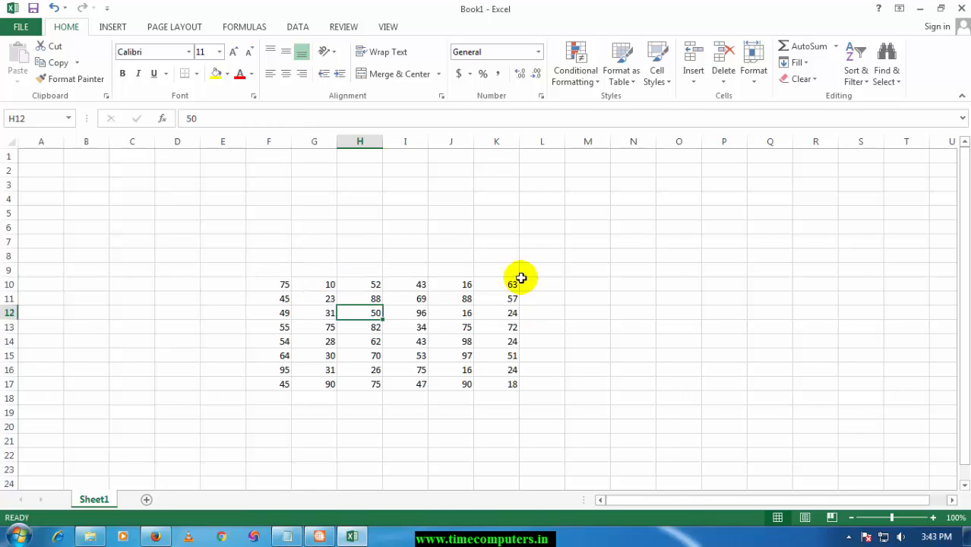
Insert an AutoSum total of F10:K10 in cell L10, then clear it again.
click(531, 280)
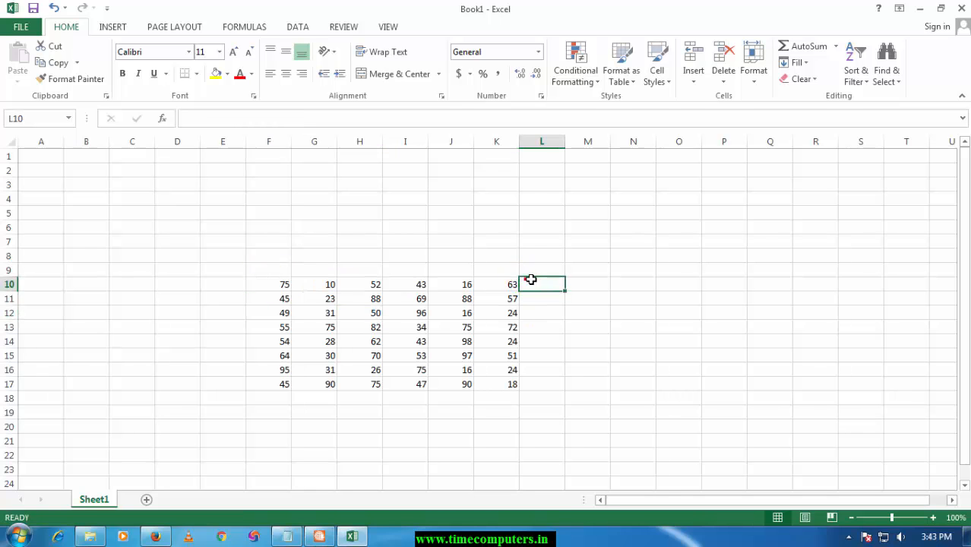
click(834, 46)
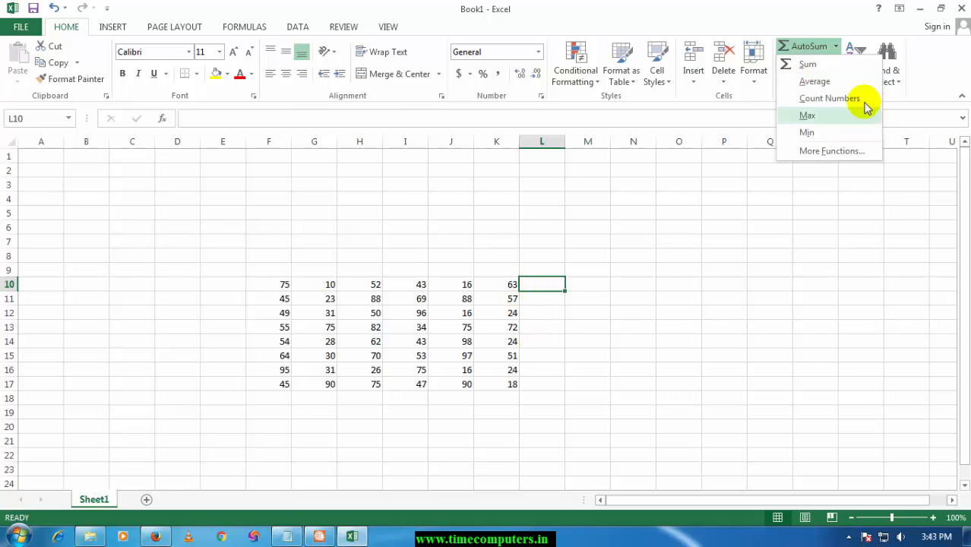
click(830, 66)
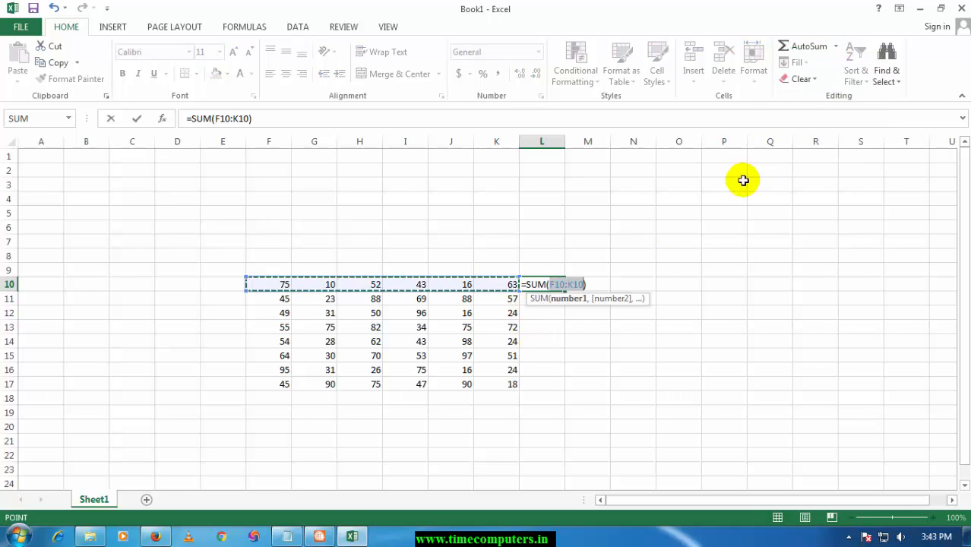
key(Return)
click(283, 284)
click(554, 283)
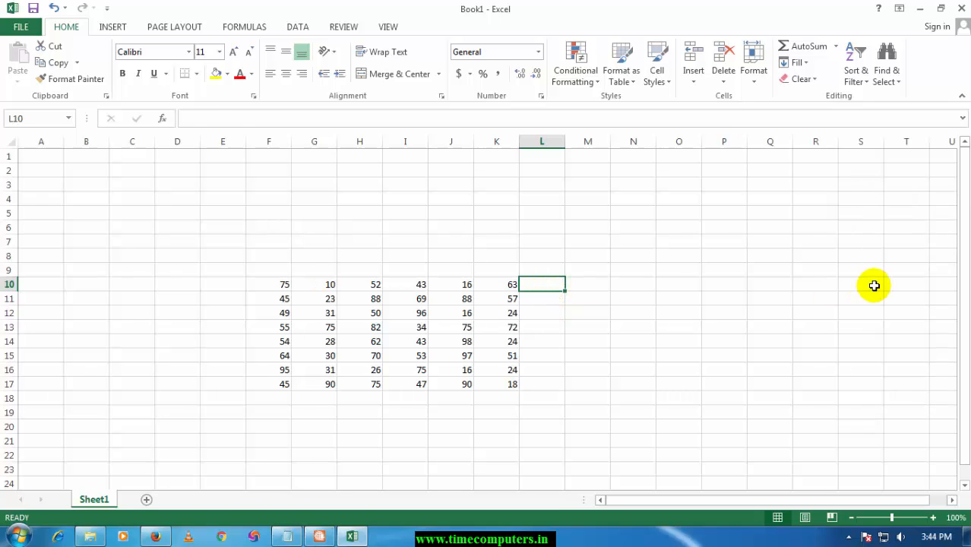
Total the first row of numbers in L10, using F10:K10 as the sum range.
key(alt+equal)
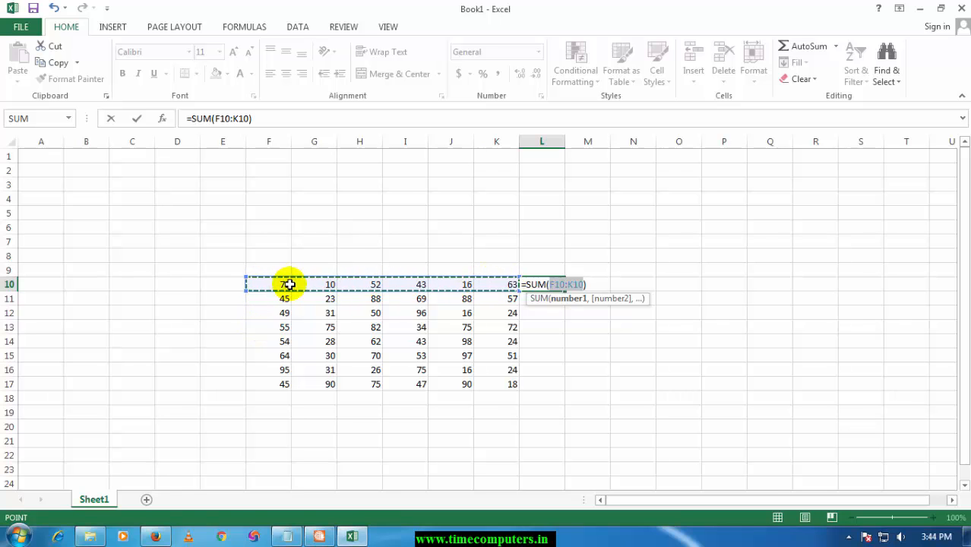
drag(289, 284, 510, 289)
key(Return)
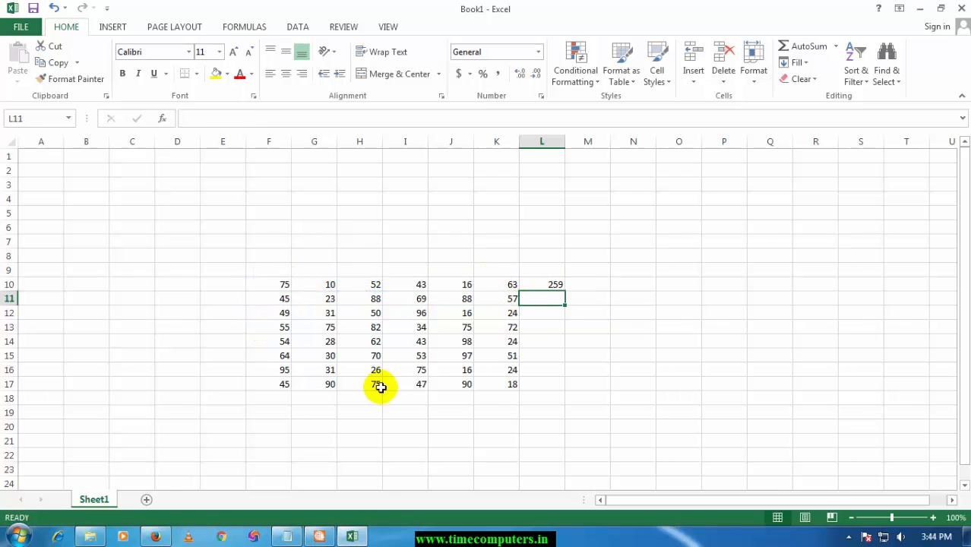
Total the first column of numbers in F18 with a sum of F10:F17.
click(274, 396)
double_click(274, 392)
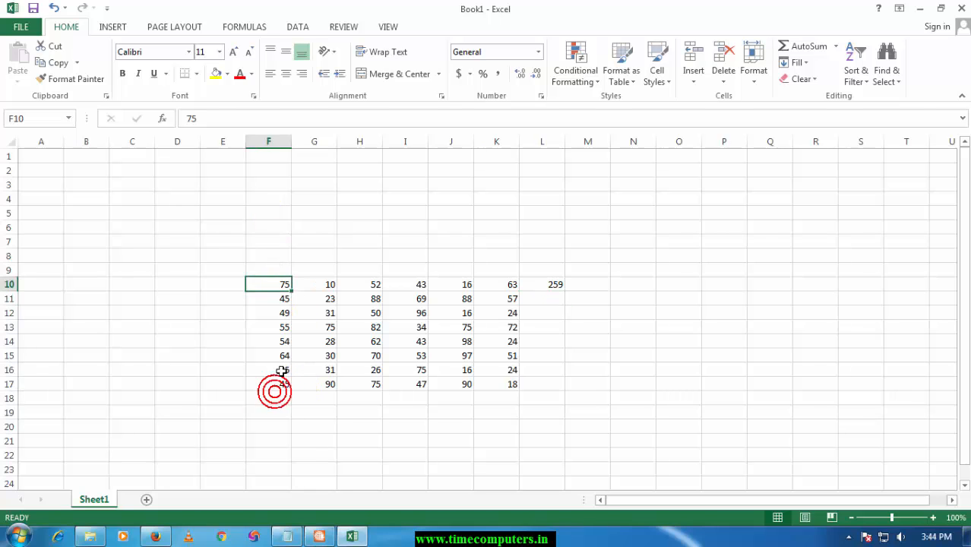
click(277, 396)
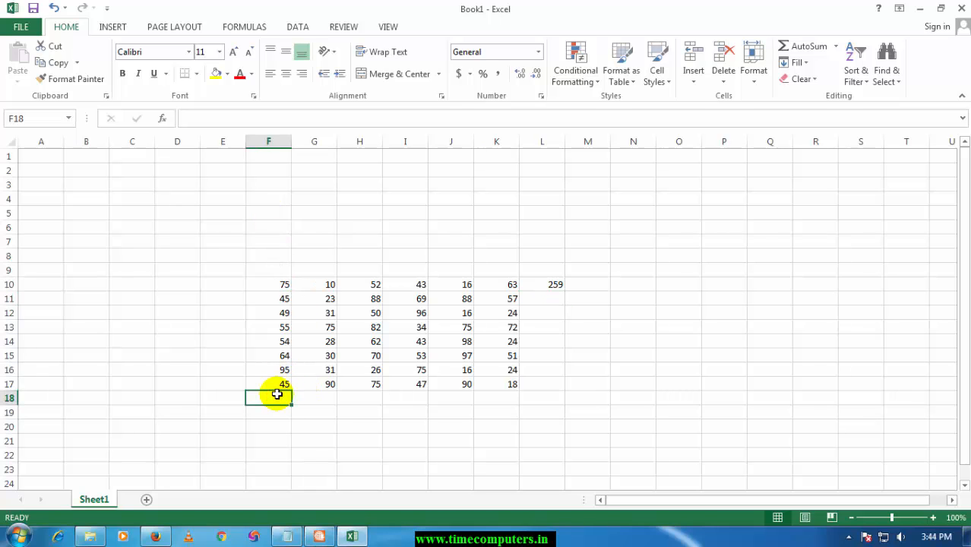
key(alt+equal)
key(Return)
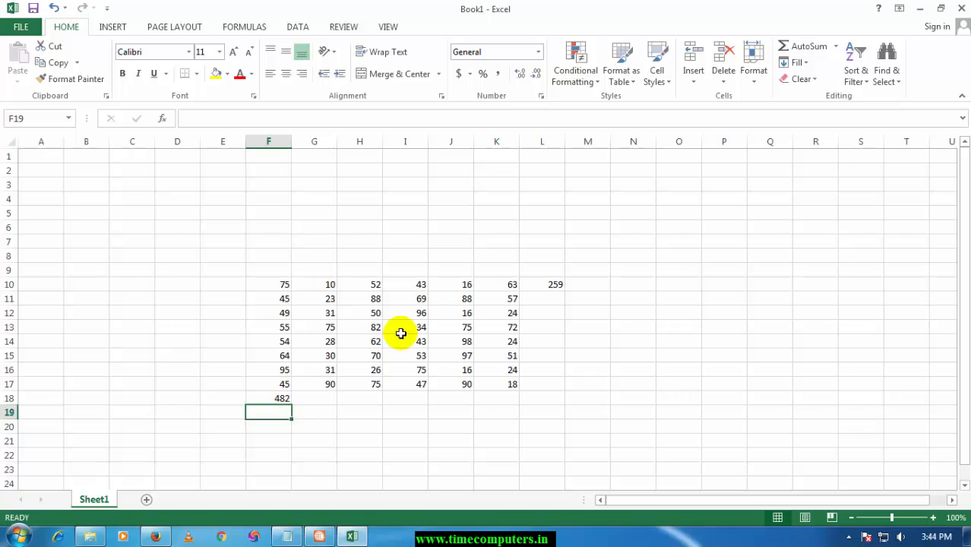
Copy the row total from L10 down to L16 and the column total from F18 across to L18.
click(546, 285)
double_click(545, 285)
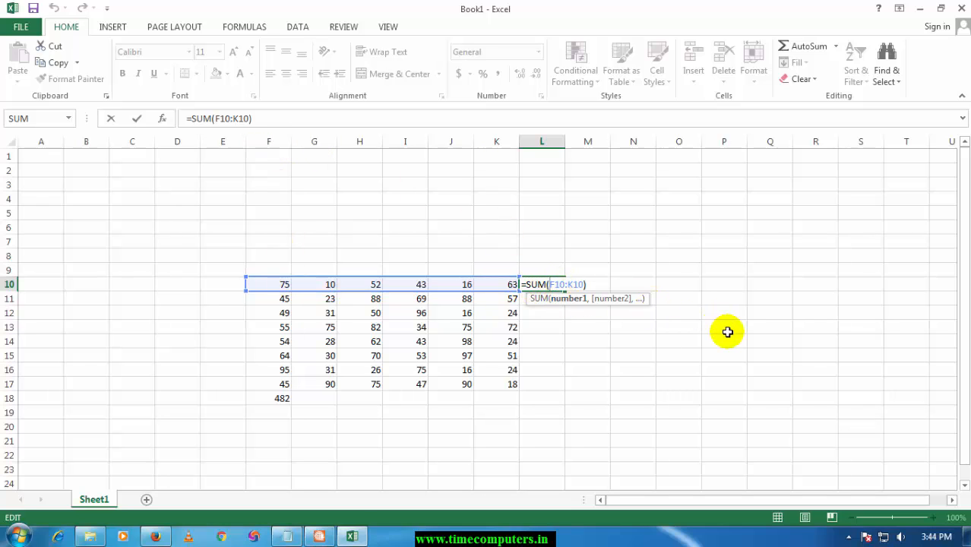
key(Return)
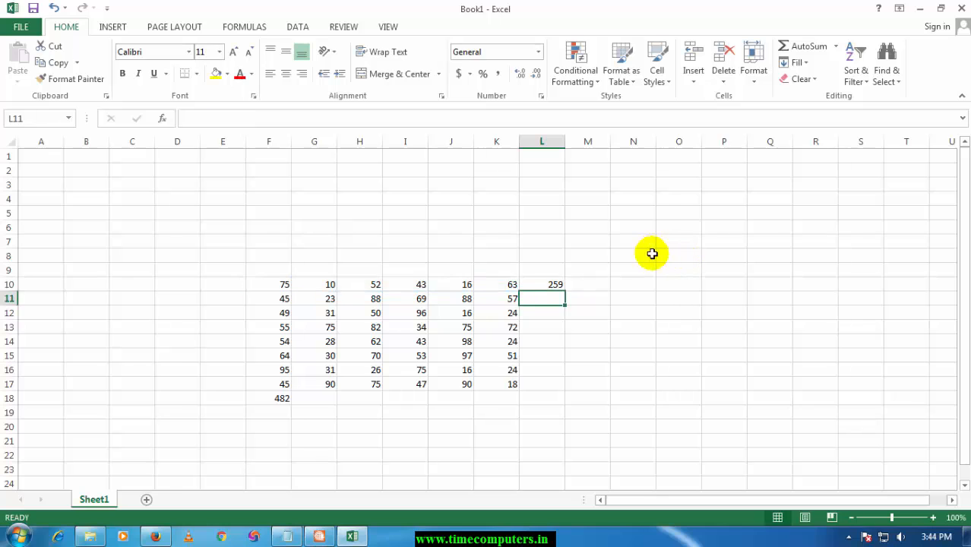
click(542, 287)
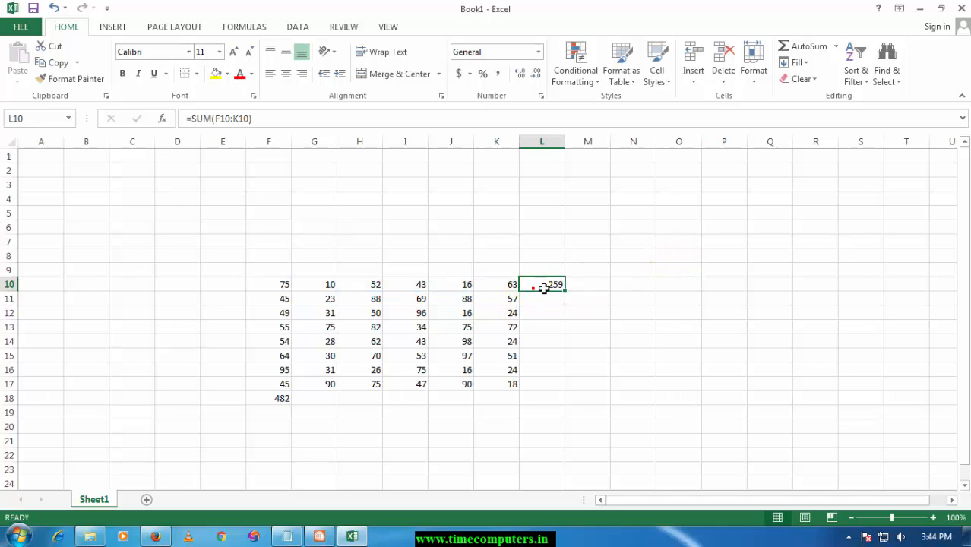
drag(566, 290, 565, 290)
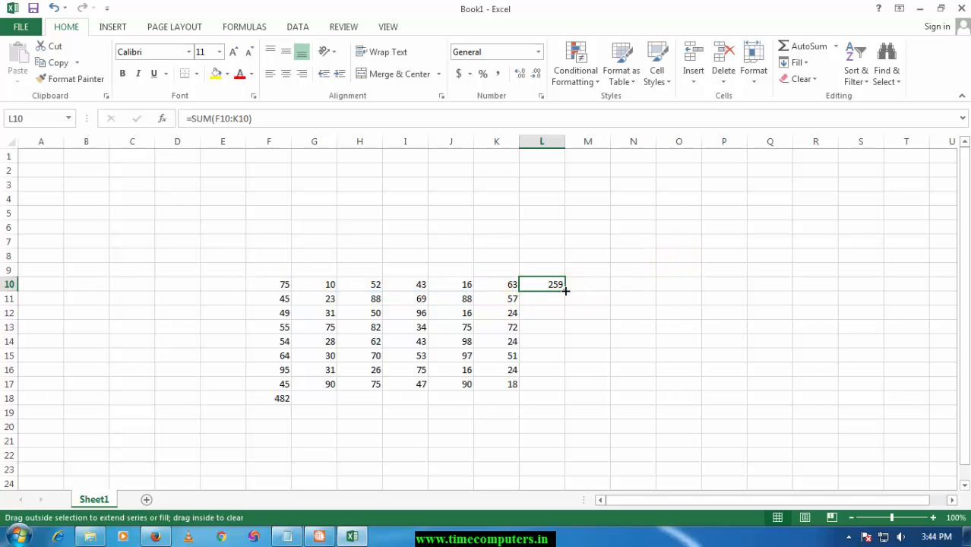
drag(569, 381, 569, 380)
click(574, 386)
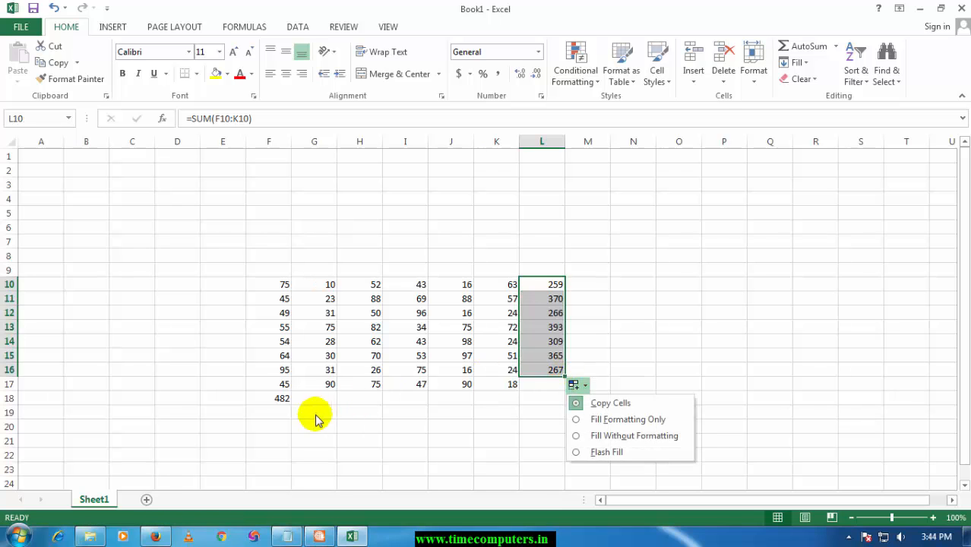
click(270, 398)
drag(293, 403, 550, 406)
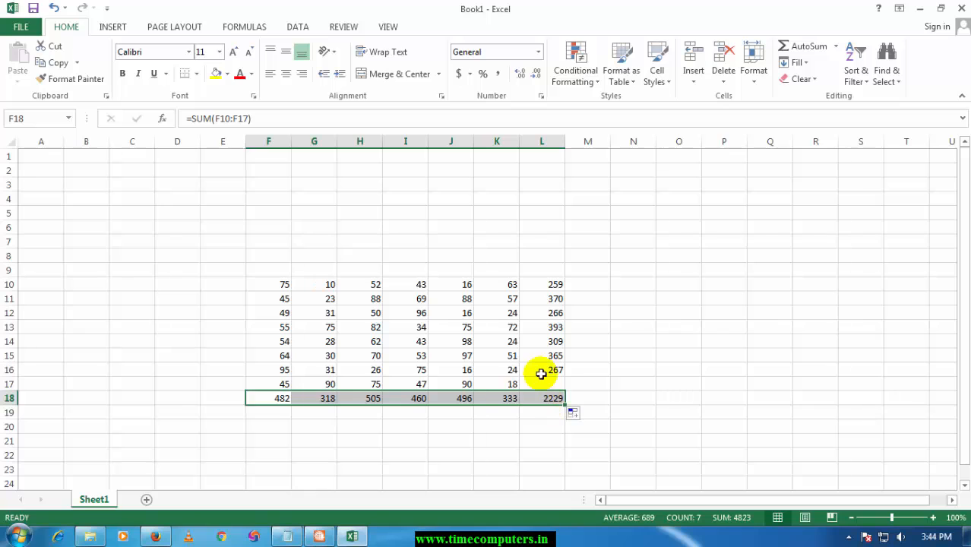
Undo both formula fills and the row total entered in L10.
key(ctrl+z)
key(ctrl+z)
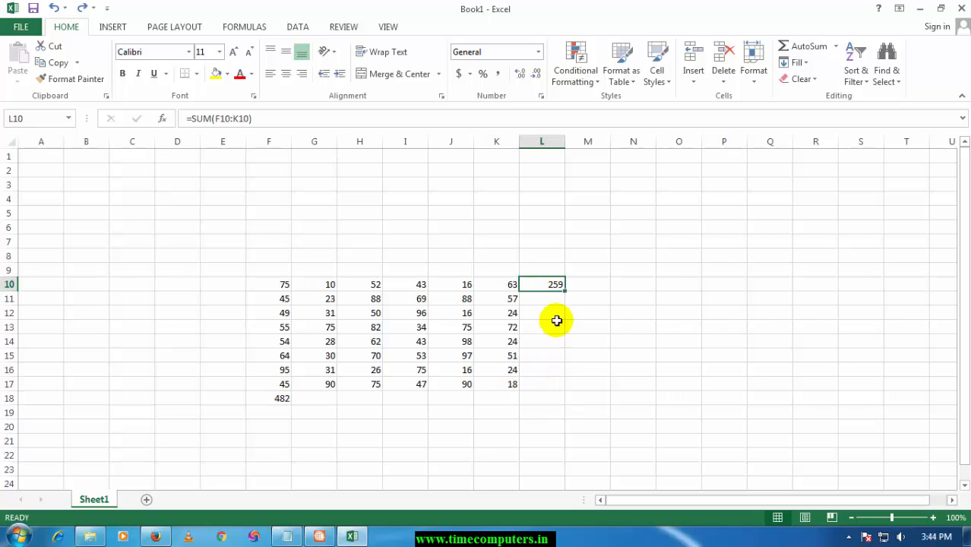
key(ctrl+z)
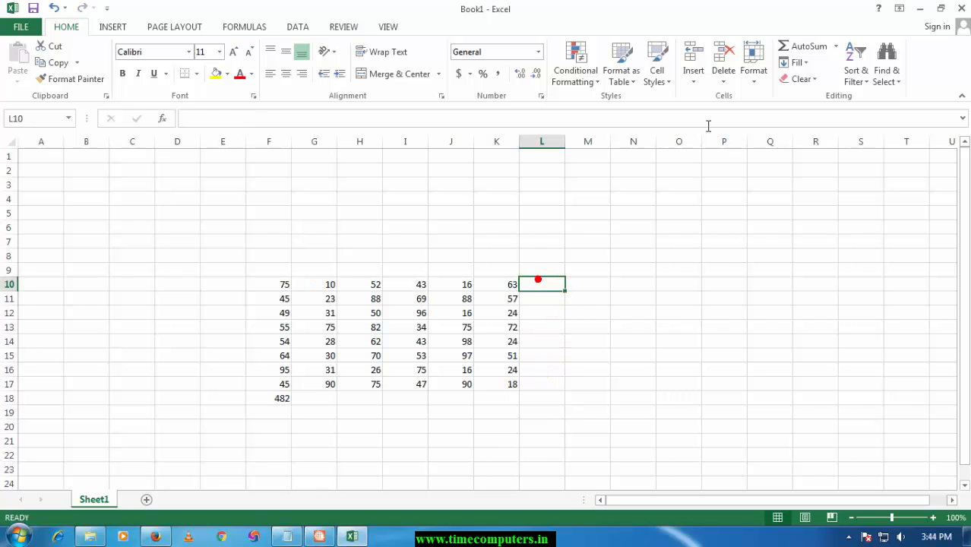
Calculate the average of F10:K10 in L10 and fill the formula down to L17.
click(835, 46)
click(824, 84)
key(Return)
click(544, 287)
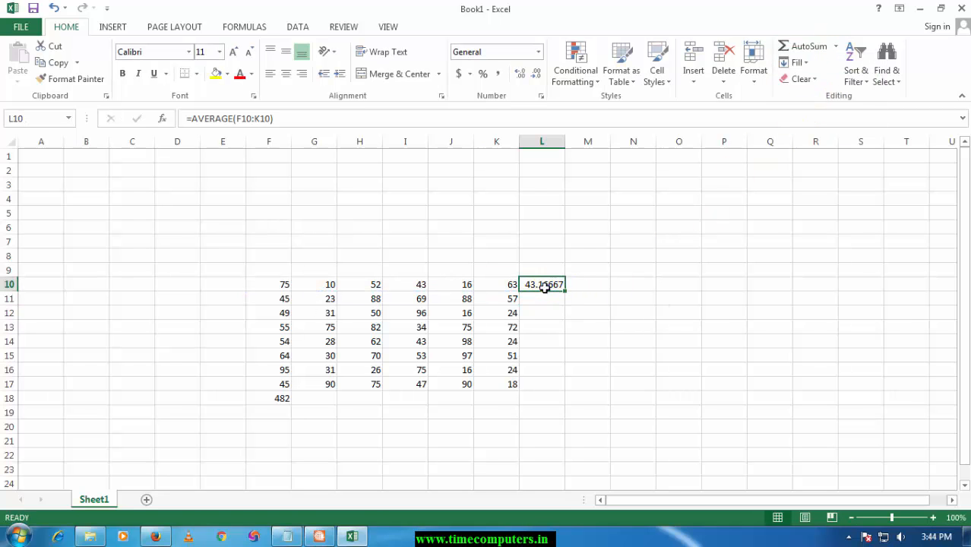
double_click(565, 290)
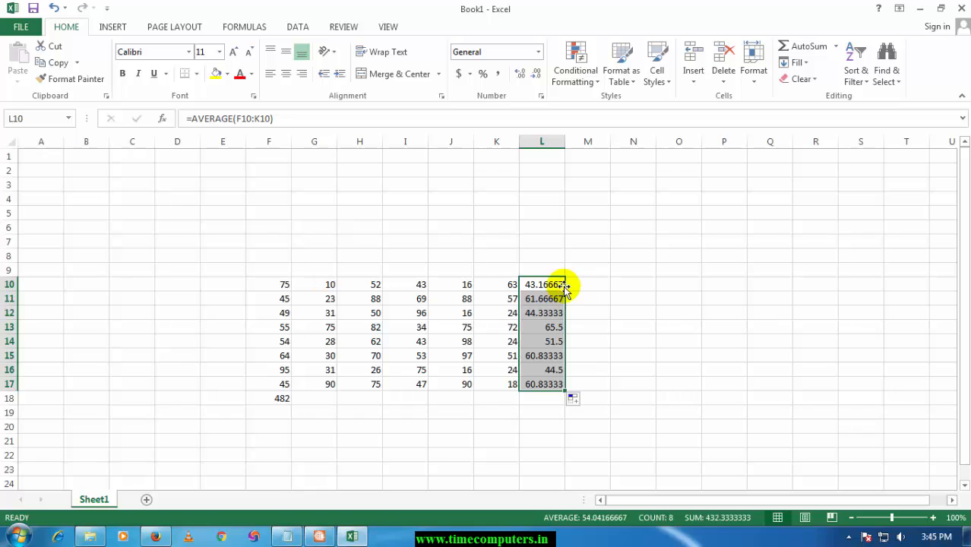
Clear the row averages from L10:L17.
key(Delete)
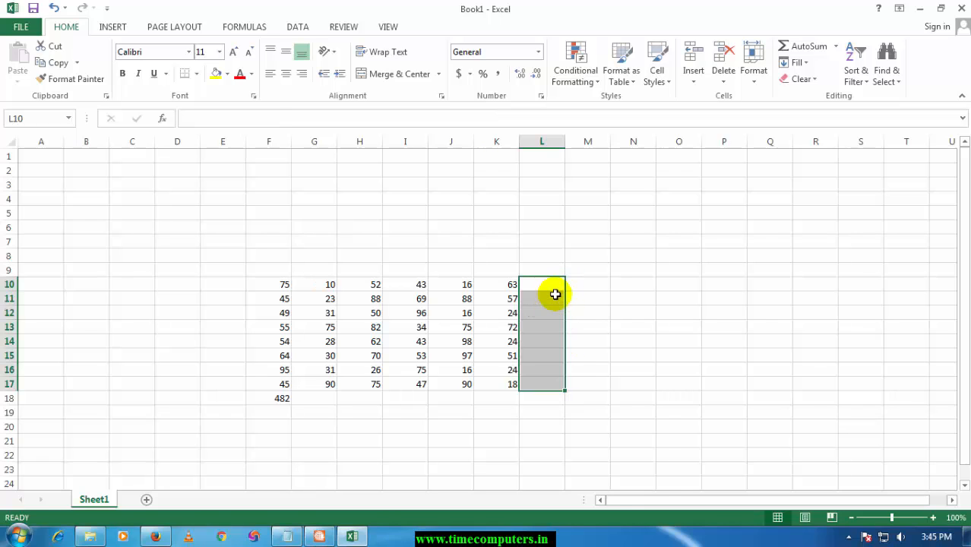
click(549, 286)
click(389, 297)
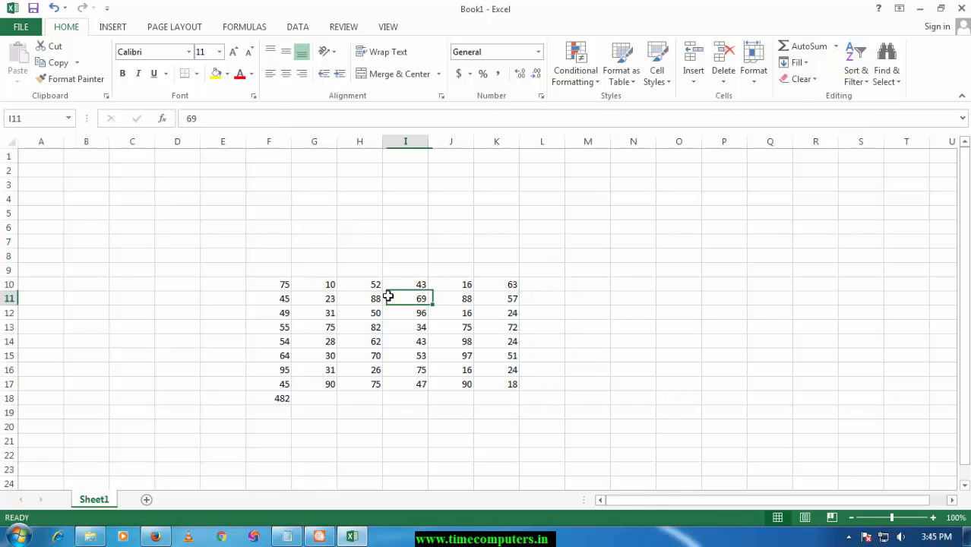
Clear the values in cells H12, F13, G14, I15, J14 and J12 to leave gaps in the data.
click(363, 307)
key(Delete)
click(269, 327)
key(Delete)
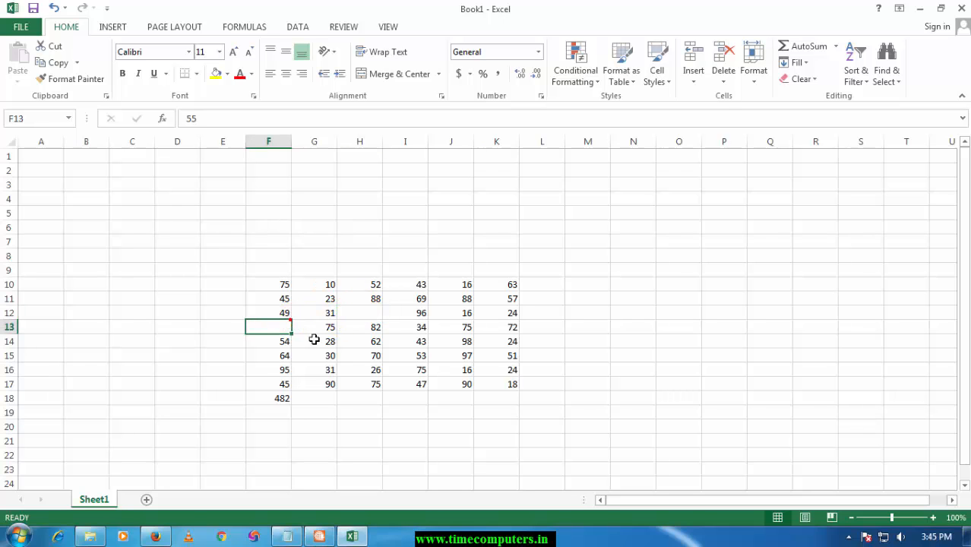
click(315, 341)
key(Delete)
click(410, 355)
key(Delete)
click(449, 342)
click(457, 313)
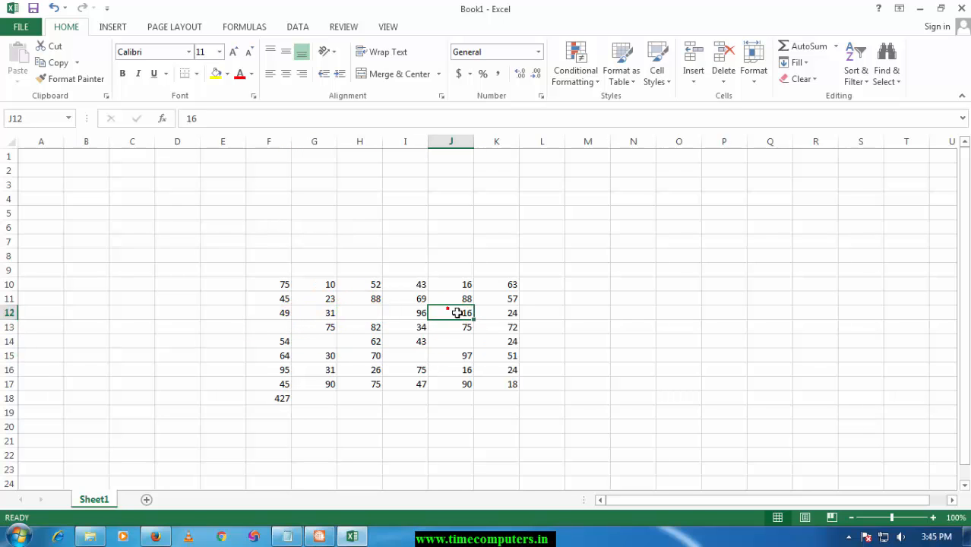
Enter the text "a" in the empty cell G14.
click(355, 341)
click(323, 342)
text(a)
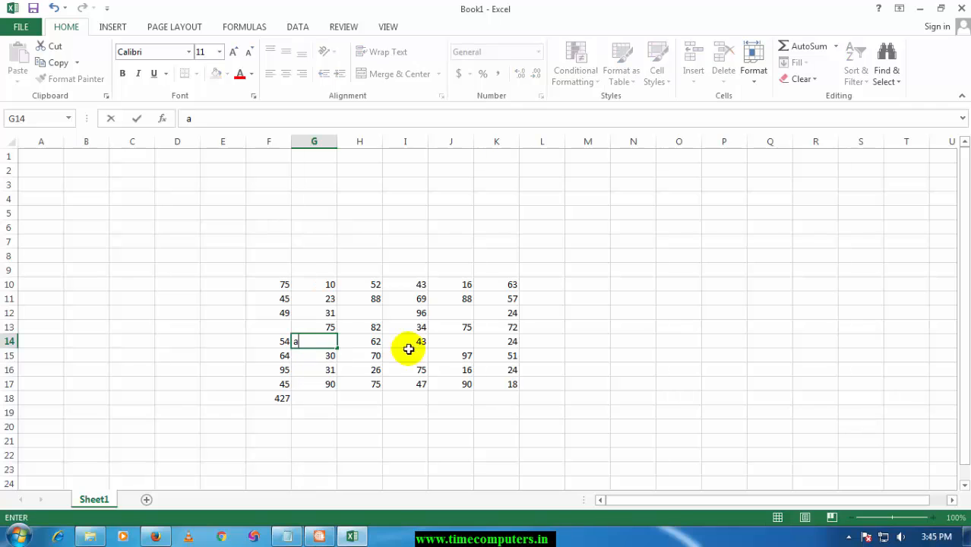
click(469, 332)
Count the numeric cells of F10:K10 in L10 with Count Numbers and fill the formula down to L17.
click(539, 286)
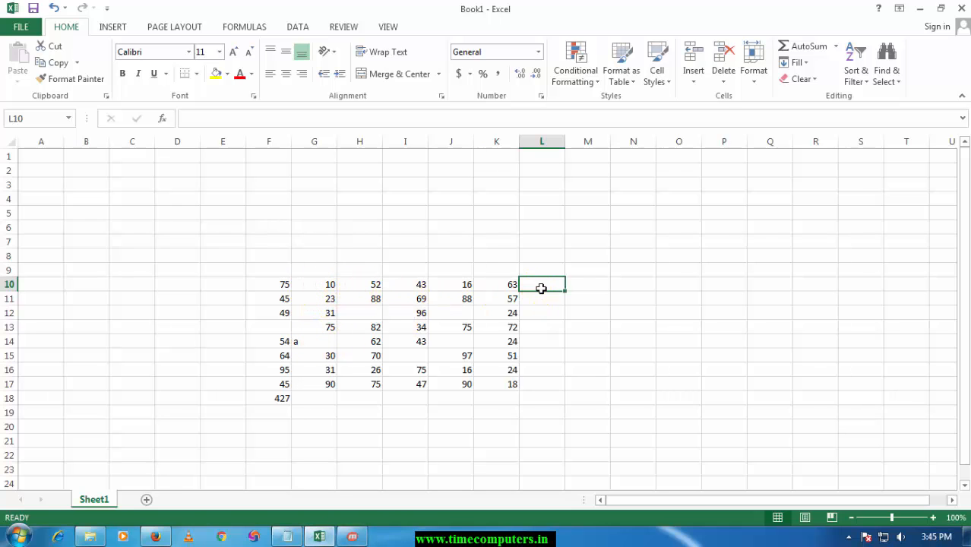
click(835, 47)
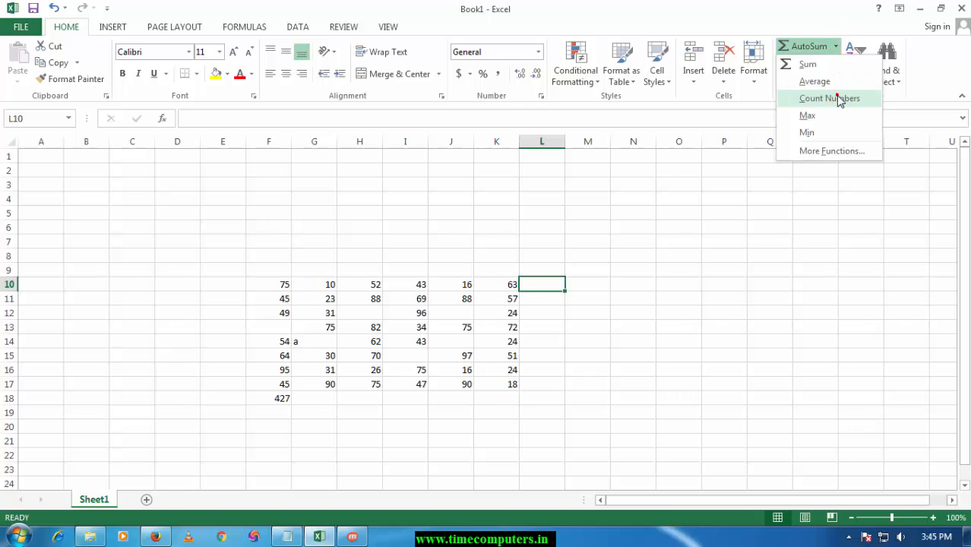
click(839, 99)
key(Return)
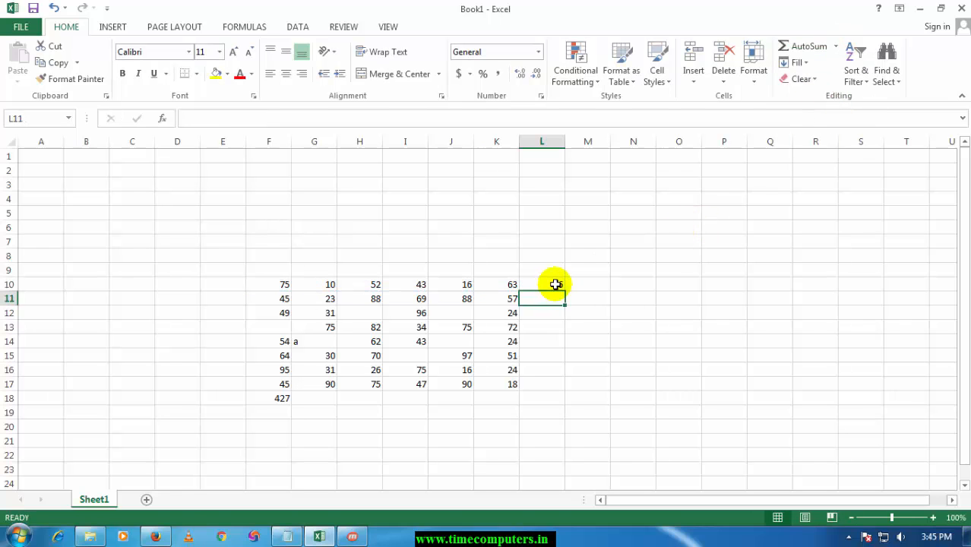
click(556, 284)
mouse_move(563, 291)
mouse_down()
mouse_move(556, 336)
mouse_move(550, 284)
mouse_up()
double_click(564, 291)
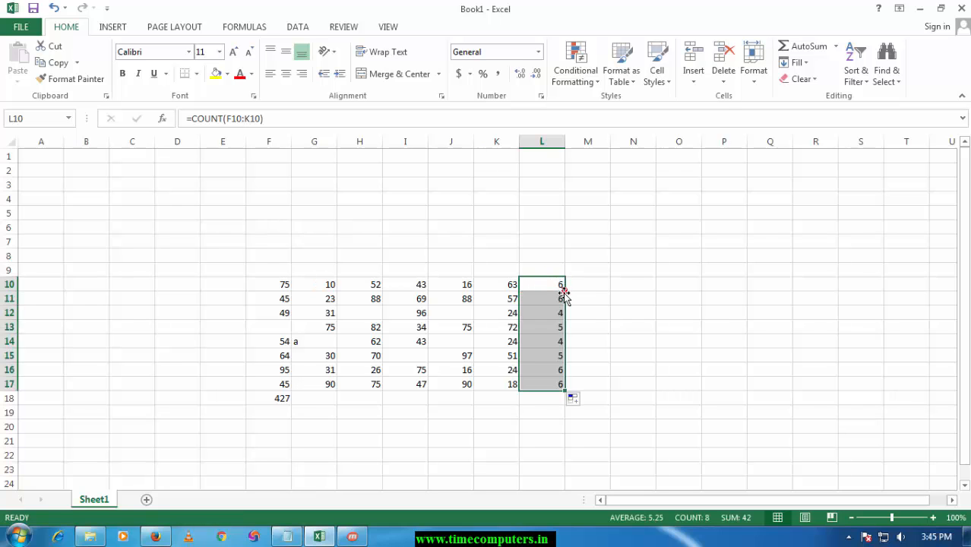
Undo the Count Numbers formulas in L10:L17.
click(553, 331)
click(450, 340)
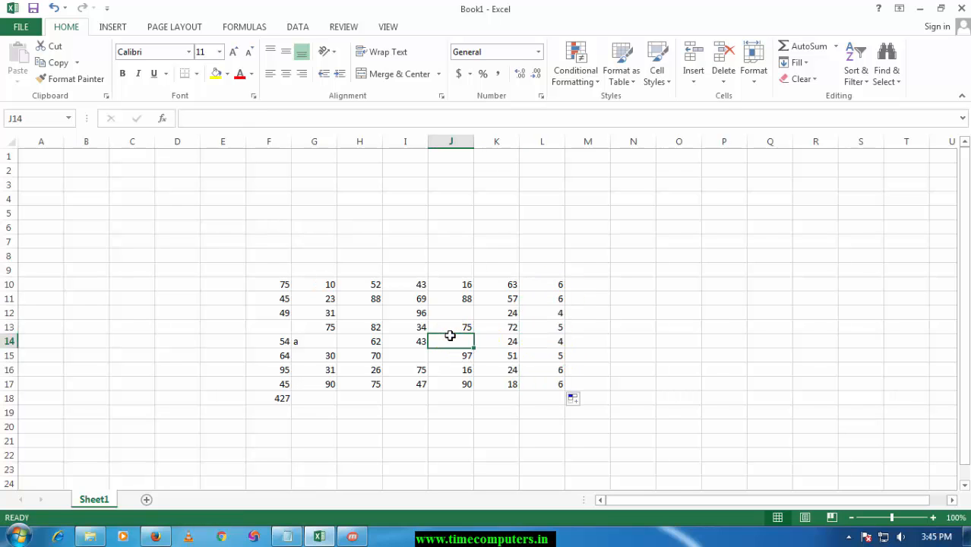
click(553, 346)
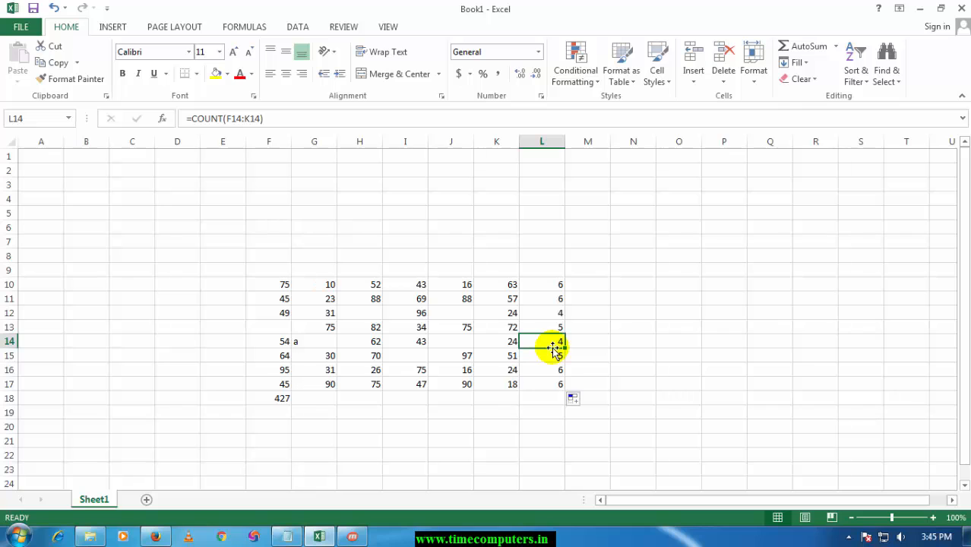
key(ctrl+z)
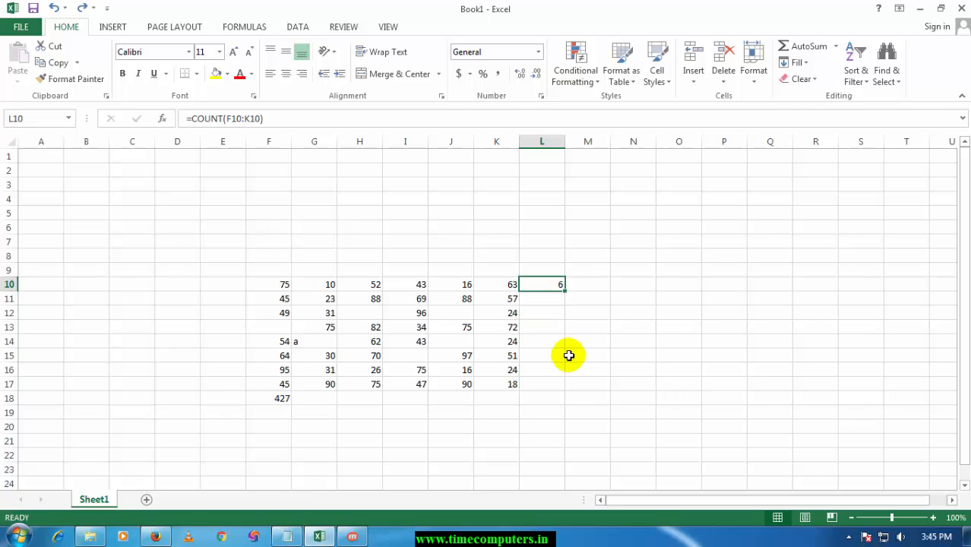
click(265, 284)
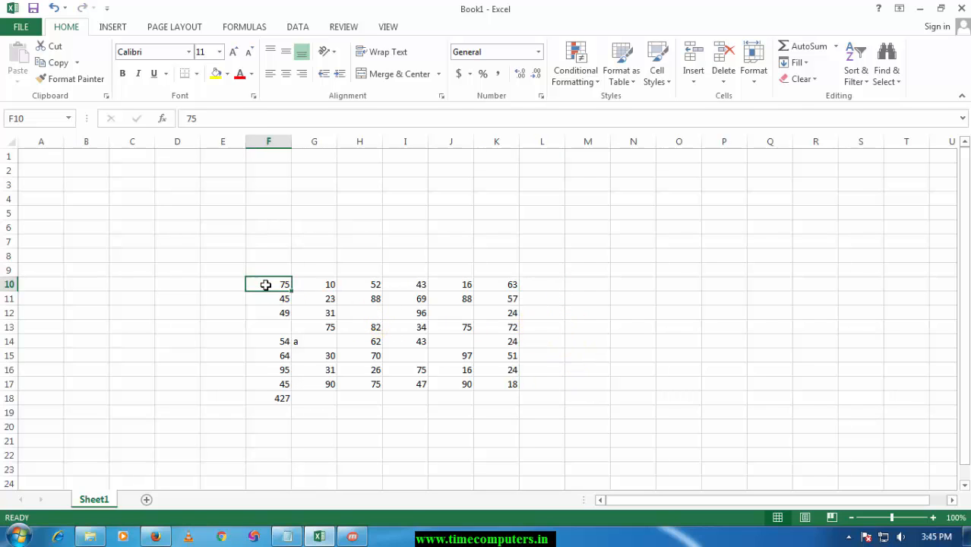
Calculate the maximum of F10:K10 in L10 with the AutoSum Max function and clear the result.
click(572, 284)
click(552, 285)
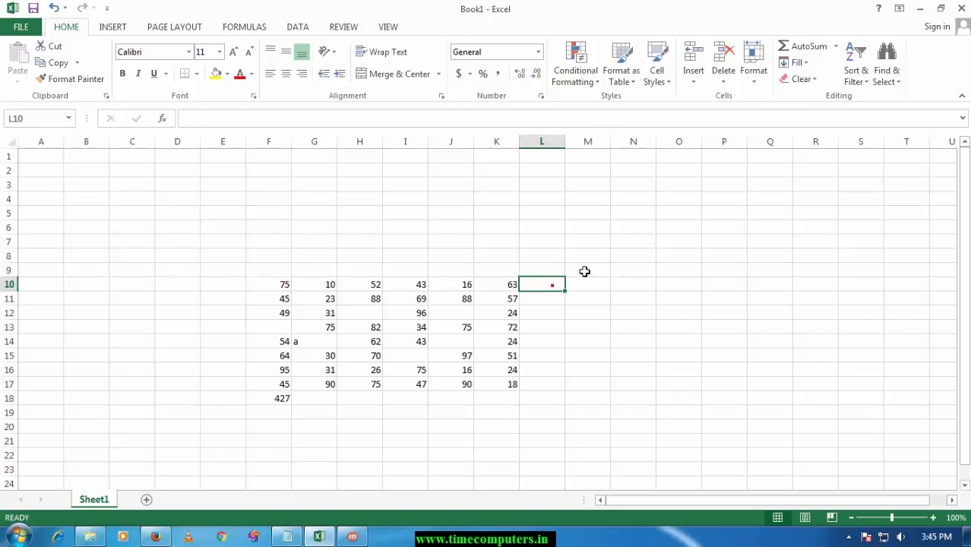
click(836, 46)
click(834, 115)
key(Return)
click(540, 282)
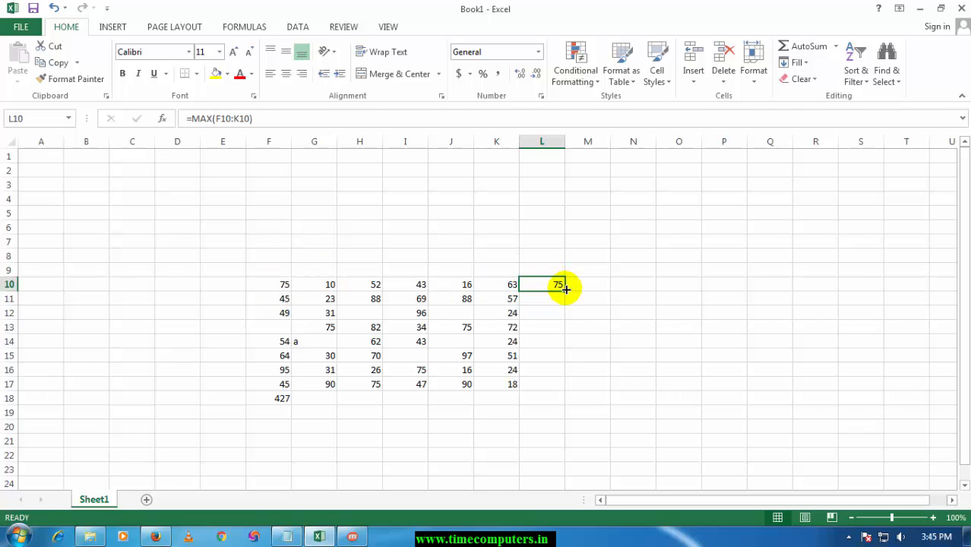
key(Delete)
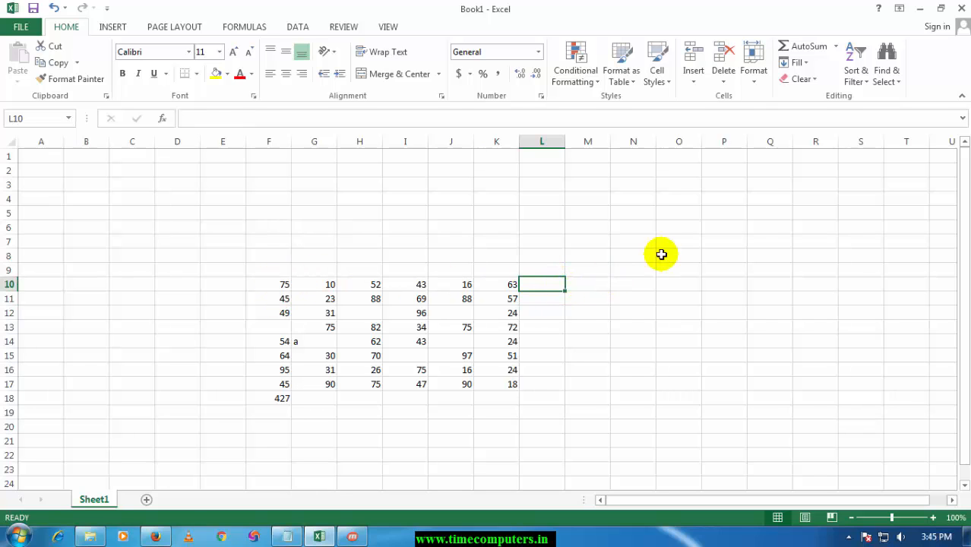
Calculate the minimum of F10:K10 in L10 with the AutoSum Min function and clear the result.
click(836, 50)
click(828, 133)
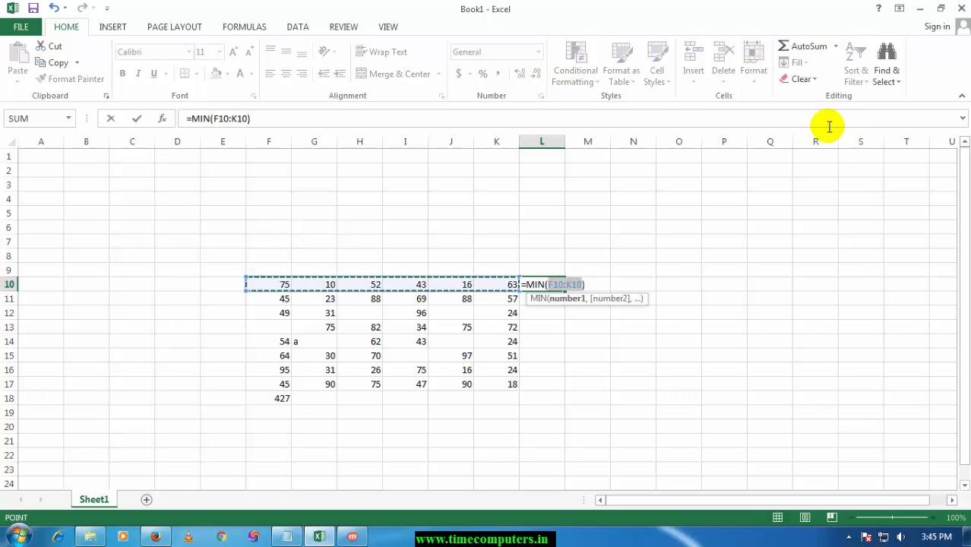
key(Return)
click(544, 286)
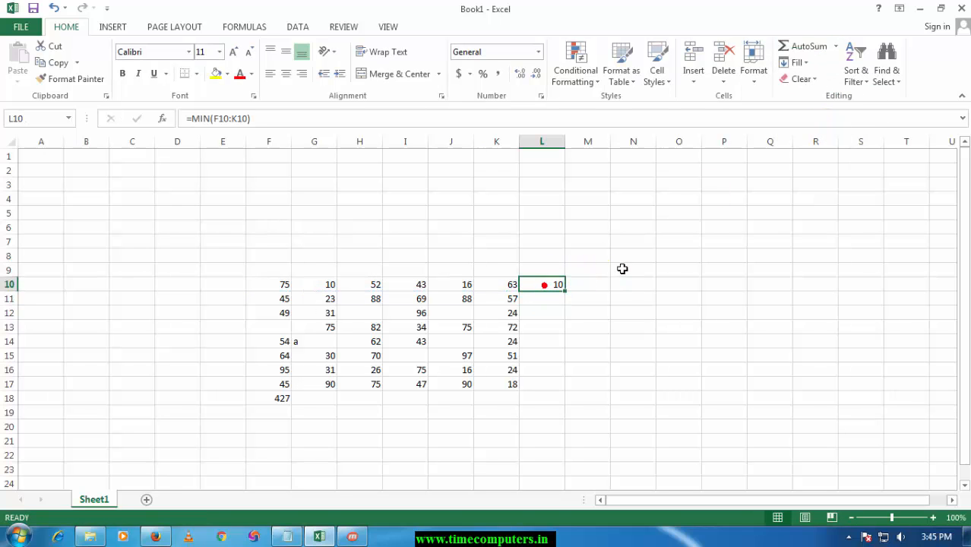
key(Delete)
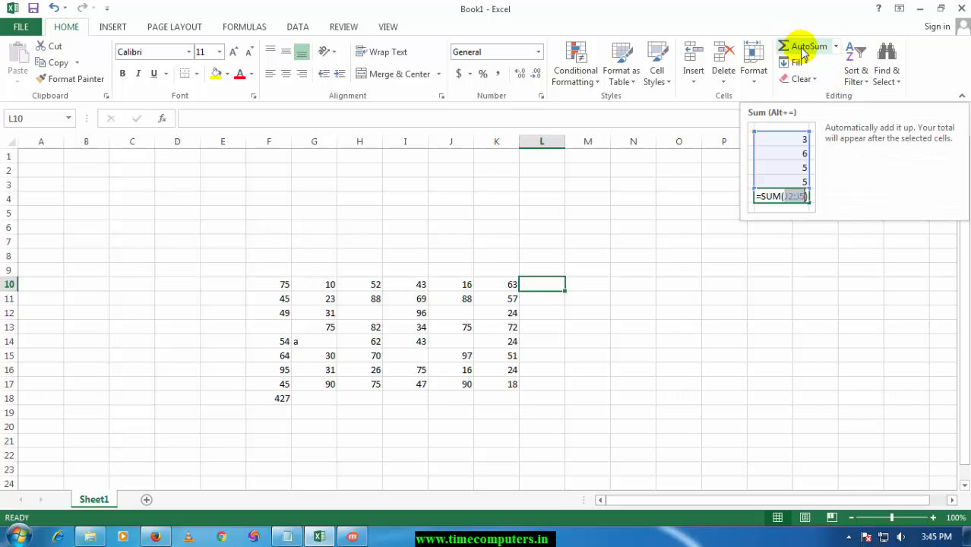
Enter 6767 in O9 and fill it down into O10 with the Fill command.
click(677, 270)
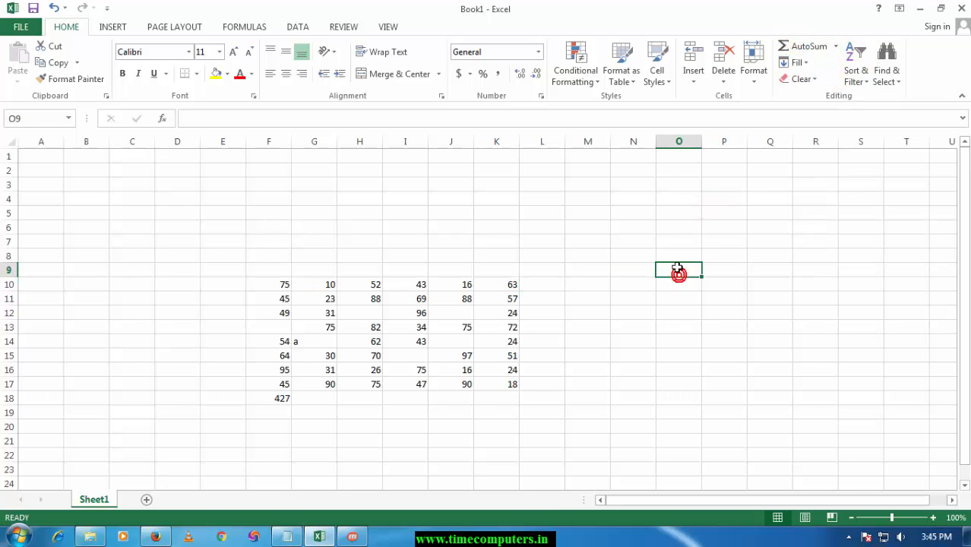
text(6767)
key(Return)
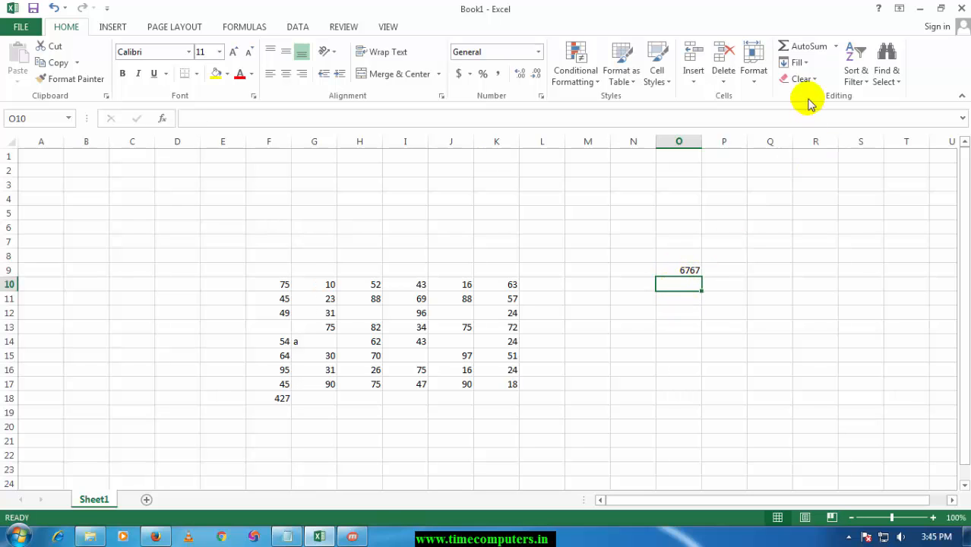
click(799, 62)
click(810, 82)
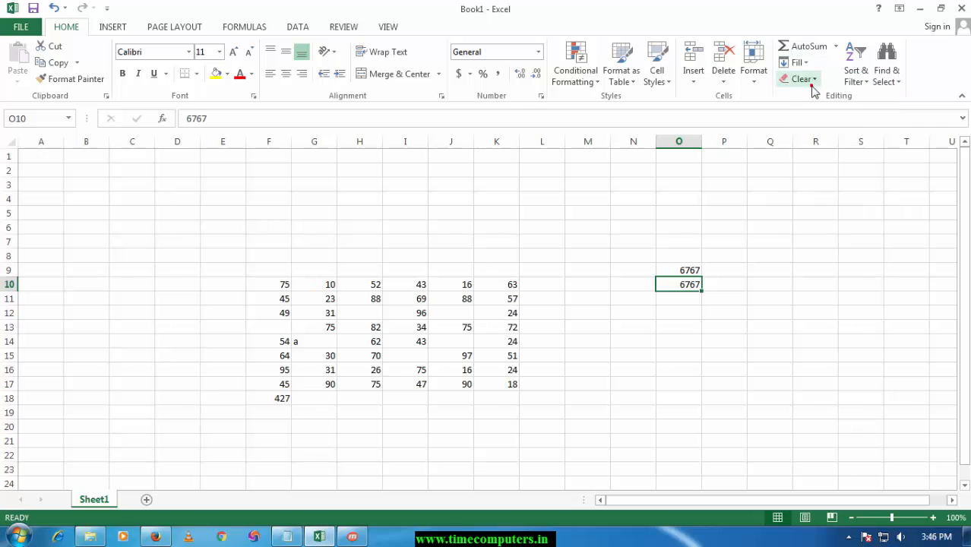
Fill the value of O9 rightward into P9 with the Fill command.
click(734, 270)
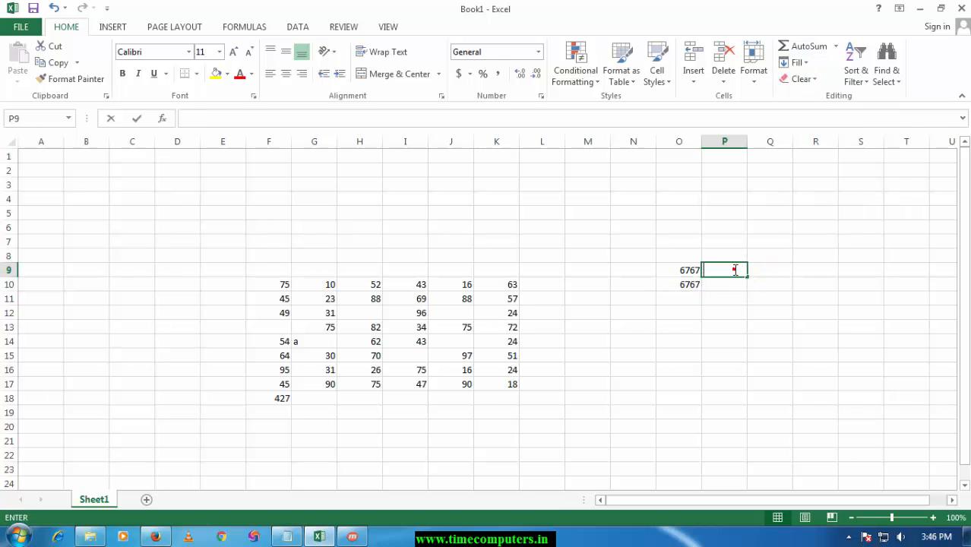
click(819, 225)
click(731, 272)
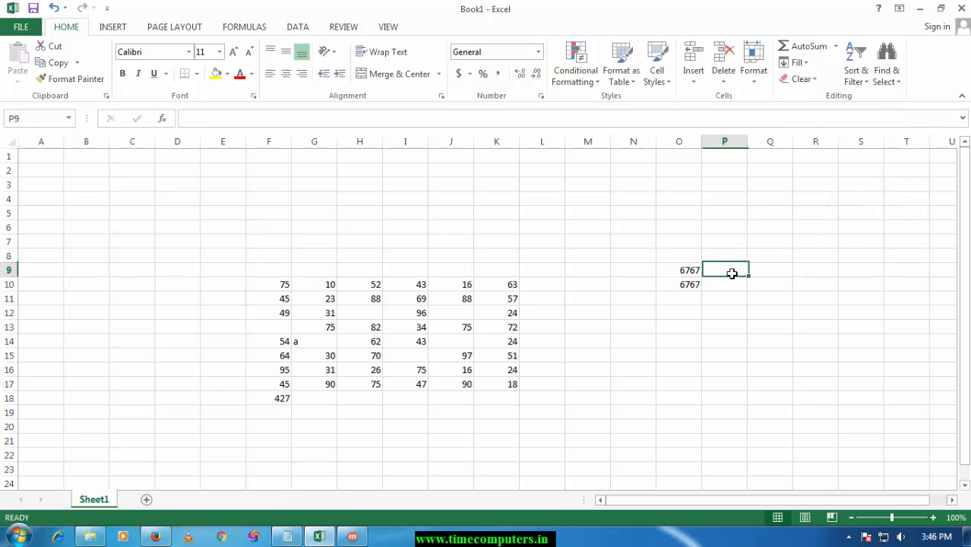
click(798, 62)
click(805, 96)
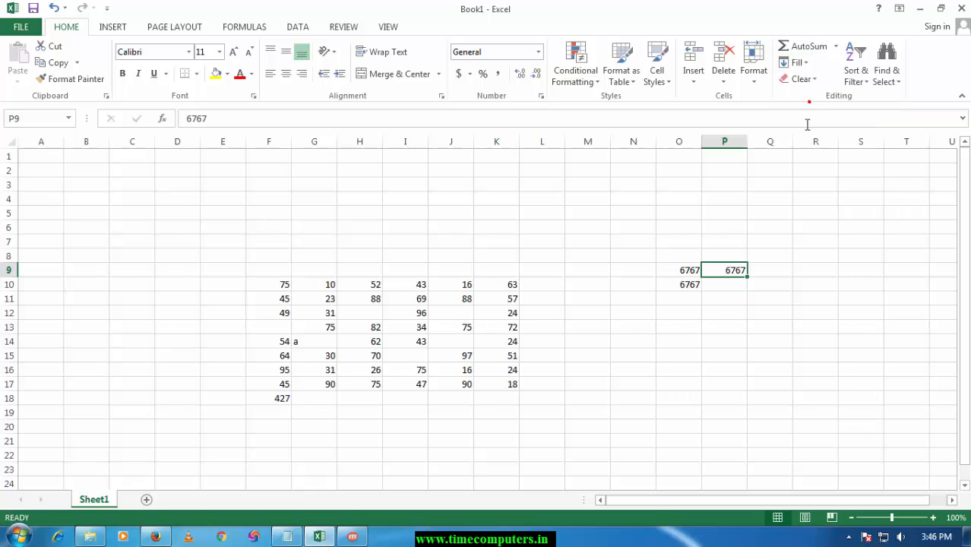
Fill the value of O9 upward into O8 with the Fill command.
click(687, 257)
click(860, 181)
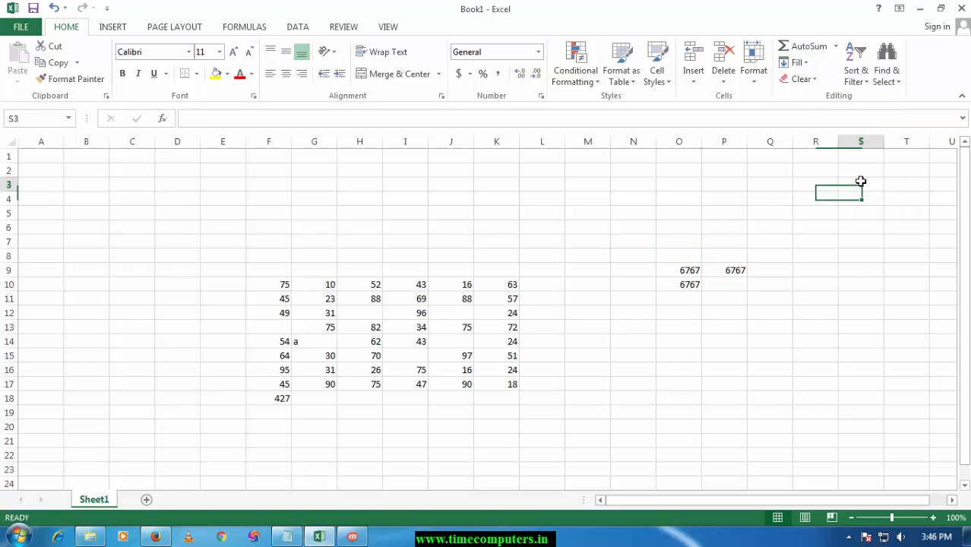
click(687, 257)
click(799, 63)
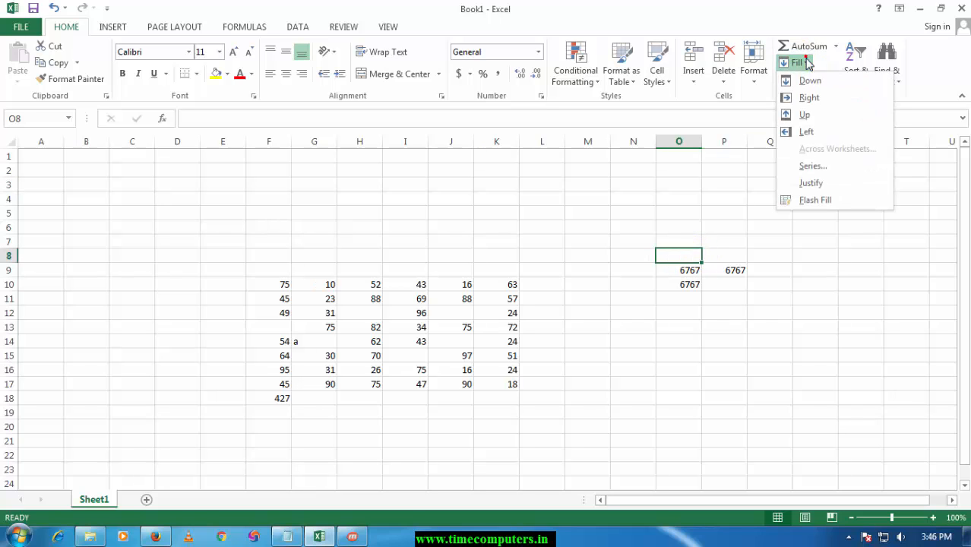
click(816, 118)
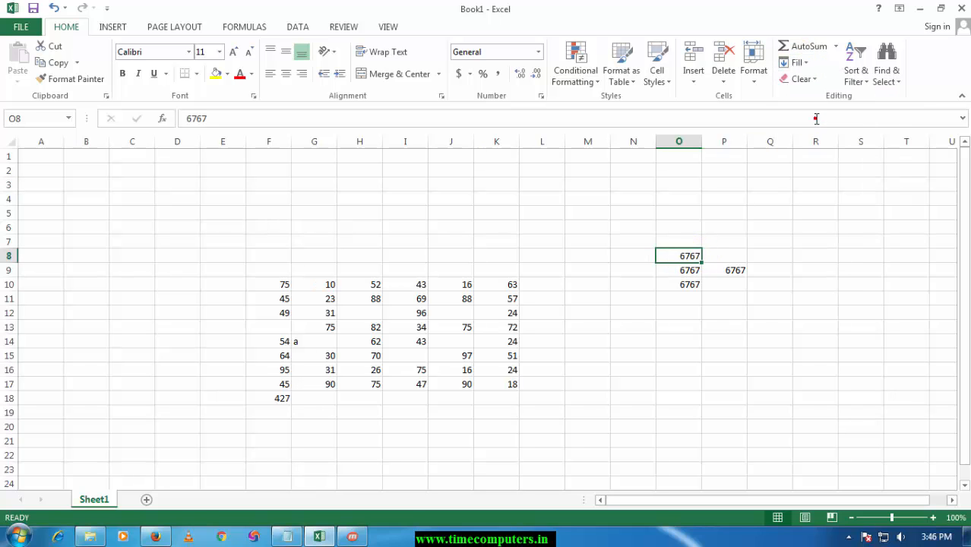
click(641, 271)
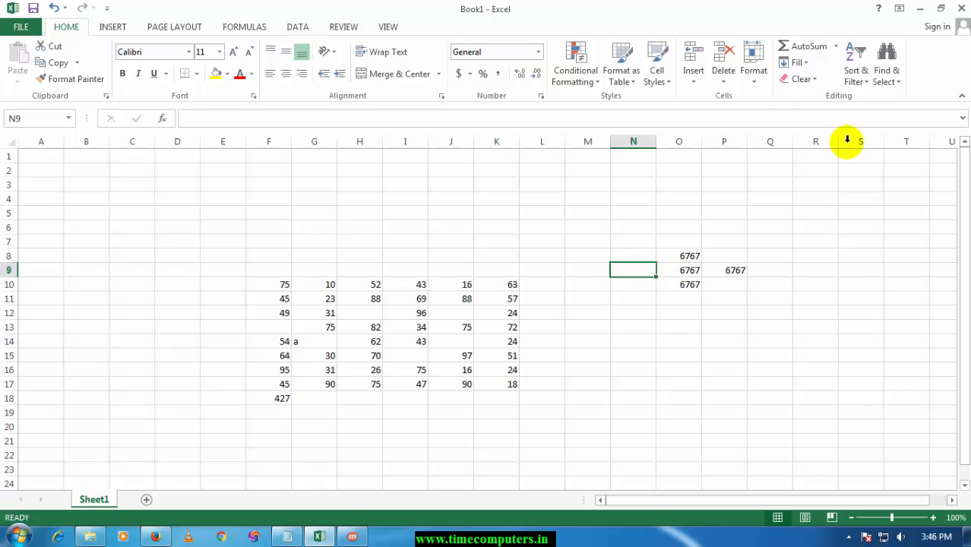
click(796, 62)
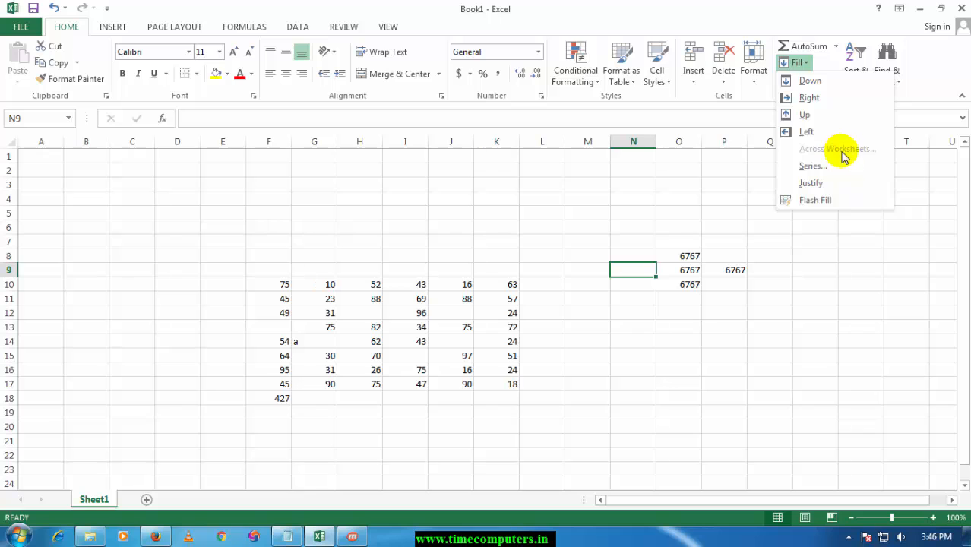
click(670, 212)
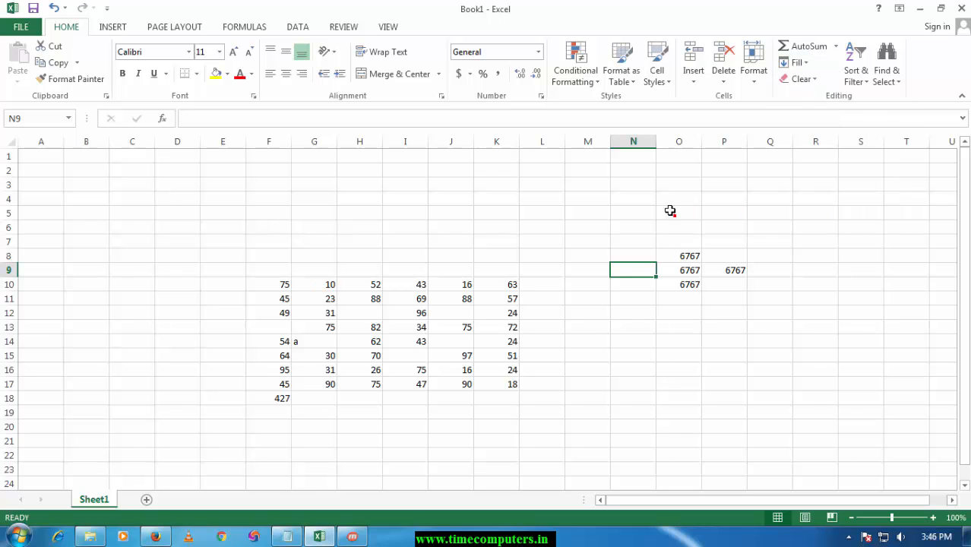
Add two new worksheets, Sheet2 and Sheet3, and return to Sheet1.
click(188, 500)
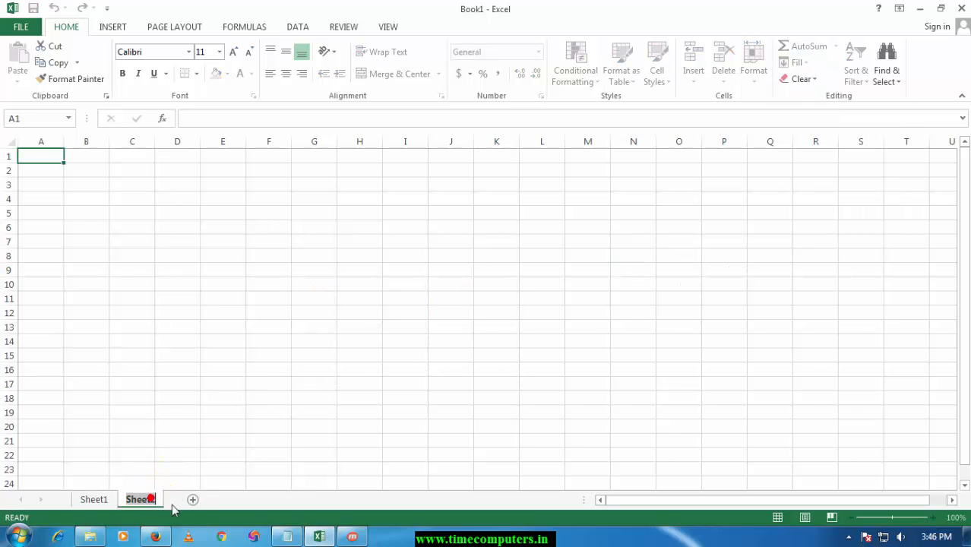
click(192, 499)
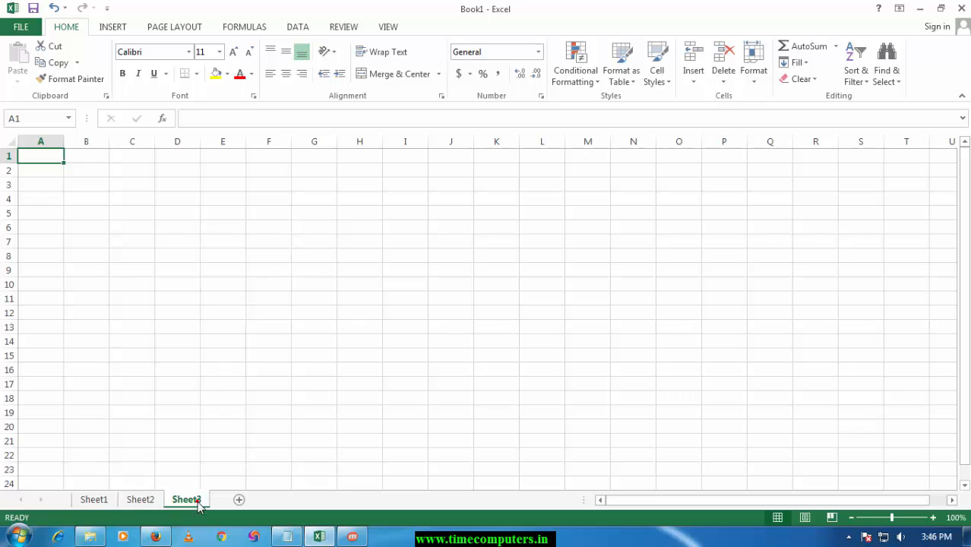
click(96, 499)
Try to copy the range F10:G12 from Sheet1 to cell C9 on Sheet2.
click(311, 384)
click(278, 312)
click(281, 286)
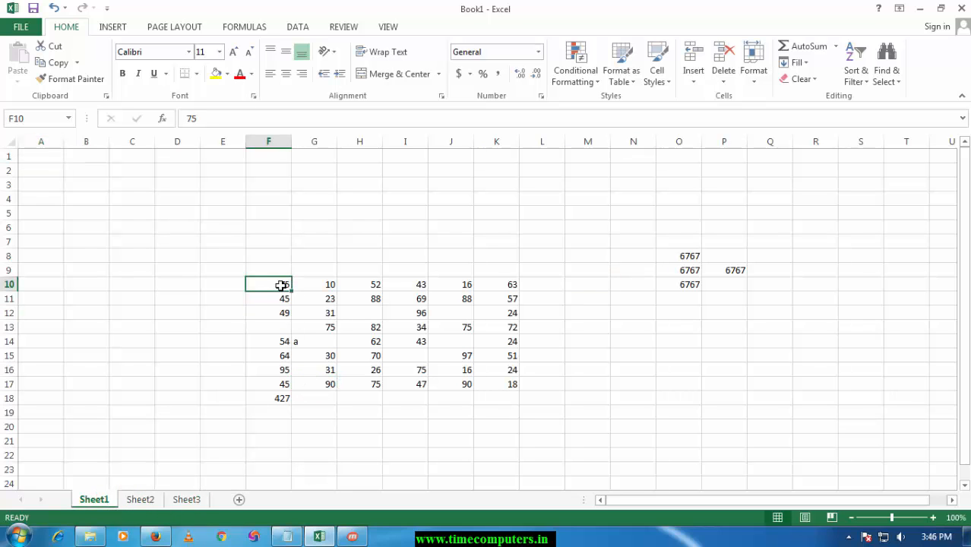
shift+click(320, 314)
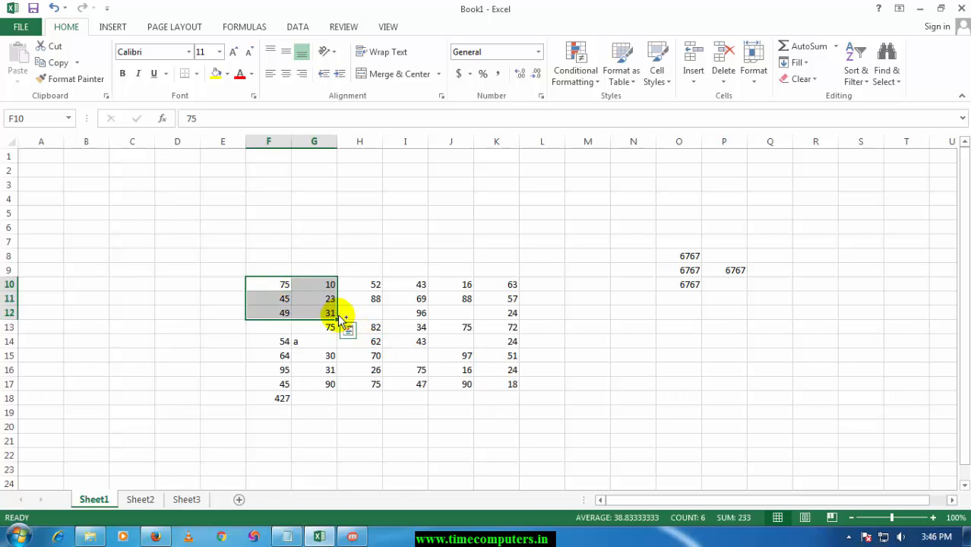
key(ctrl+c)
click(153, 499)
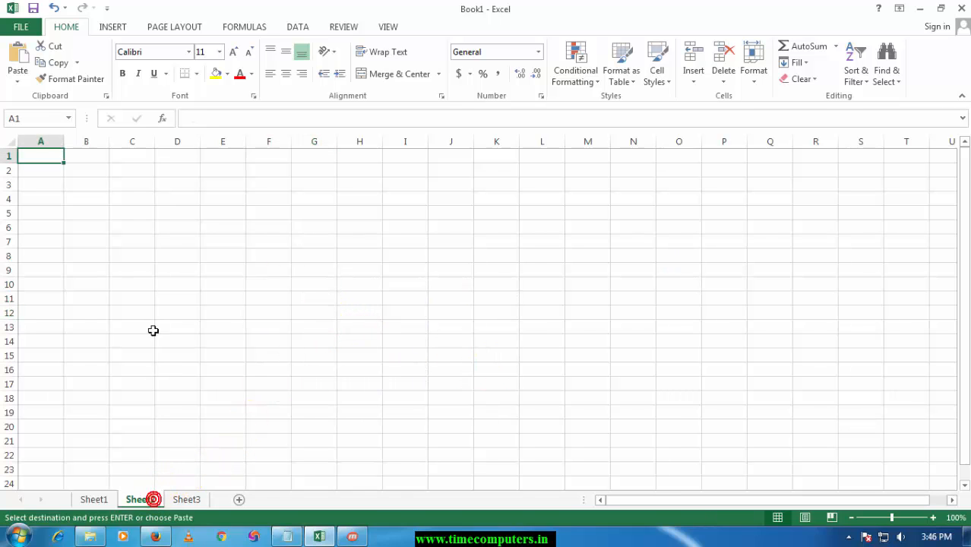
click(140, 275)
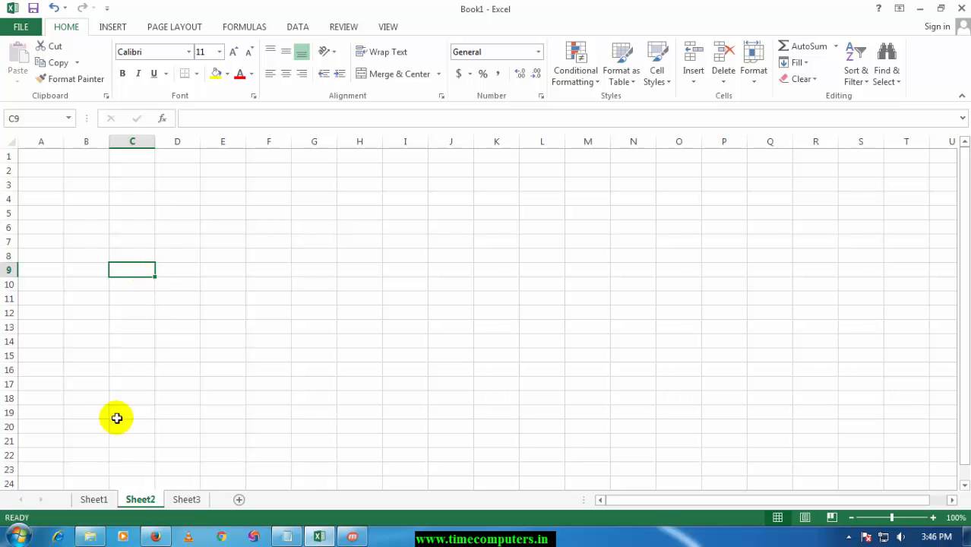
Return to Sheet1 and select the whole number block F10:K17.
click(94, 499)
click(274, 322)
drag(266, 286, 315, 300)
mouse_move(323, 312)
mouse_down()
mouse_move(451, 378)
mouse_move(310, 313)
mouse_up()
click(282, 288)
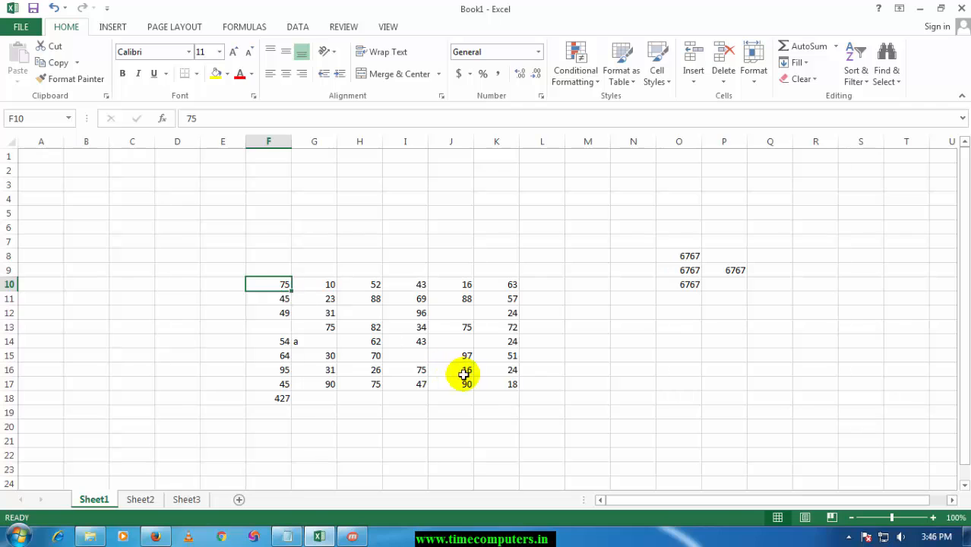
shift+click(498, 382)
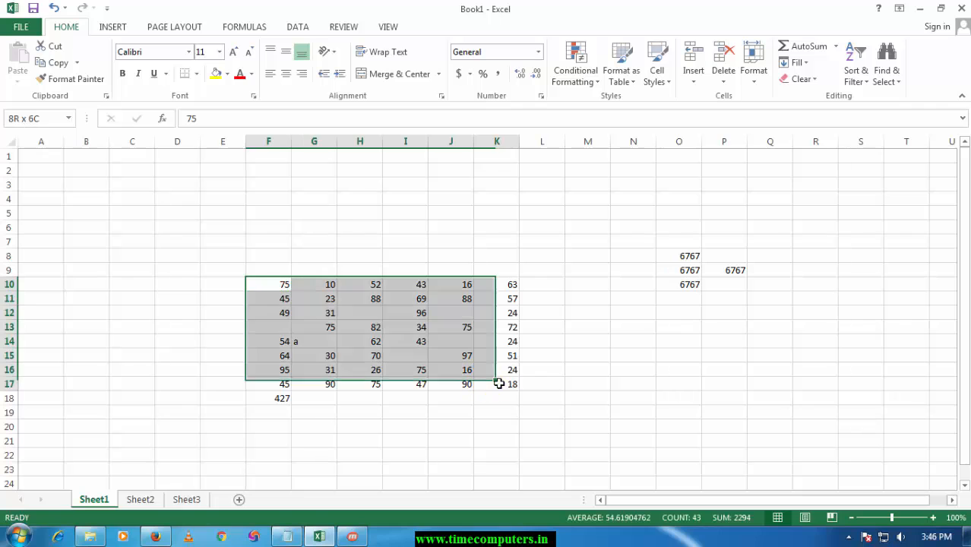
Group Sheet2 and Sheet3 with Sheet1, keeping the range F10:K17 selected.
click(835, 46)
click(819, 35)
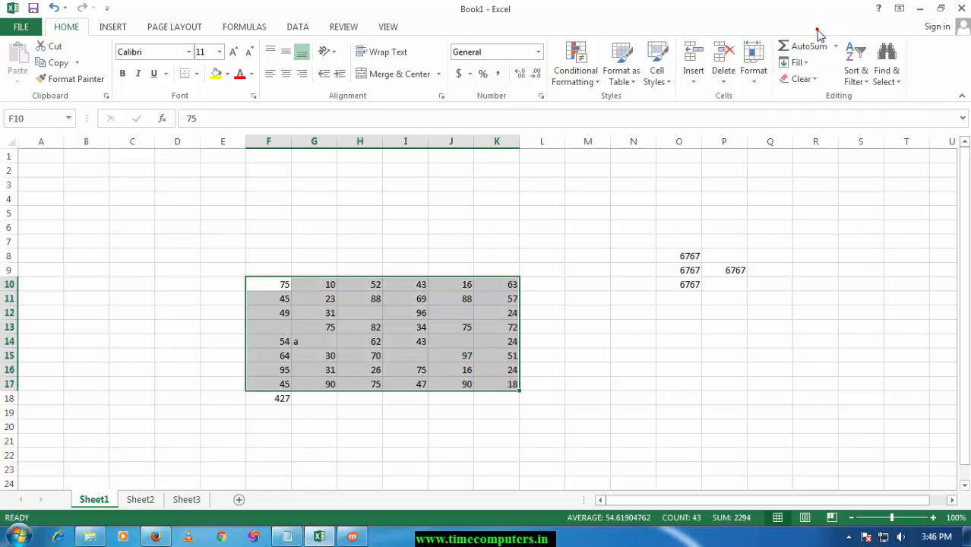
click(799, 63)
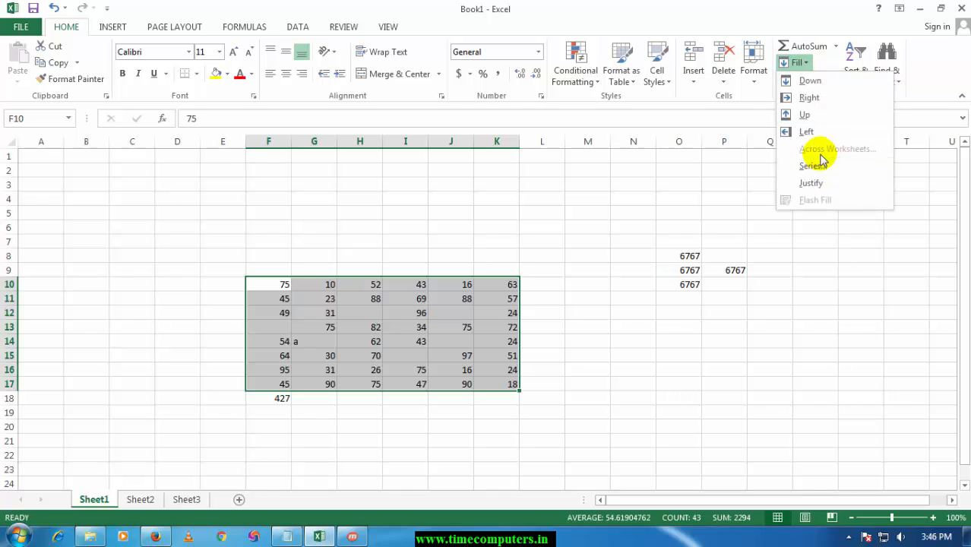
click(142, 507)
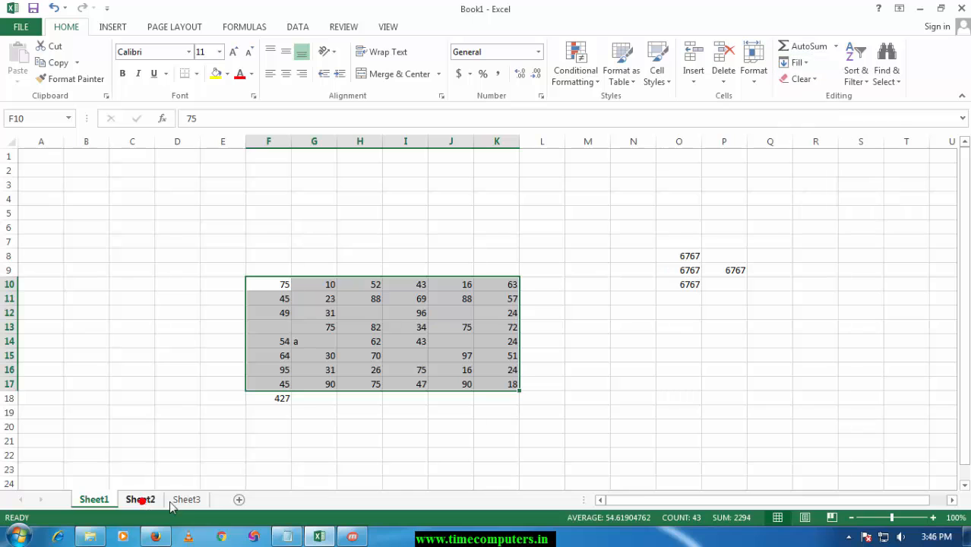
ctrl+click(185, 501)
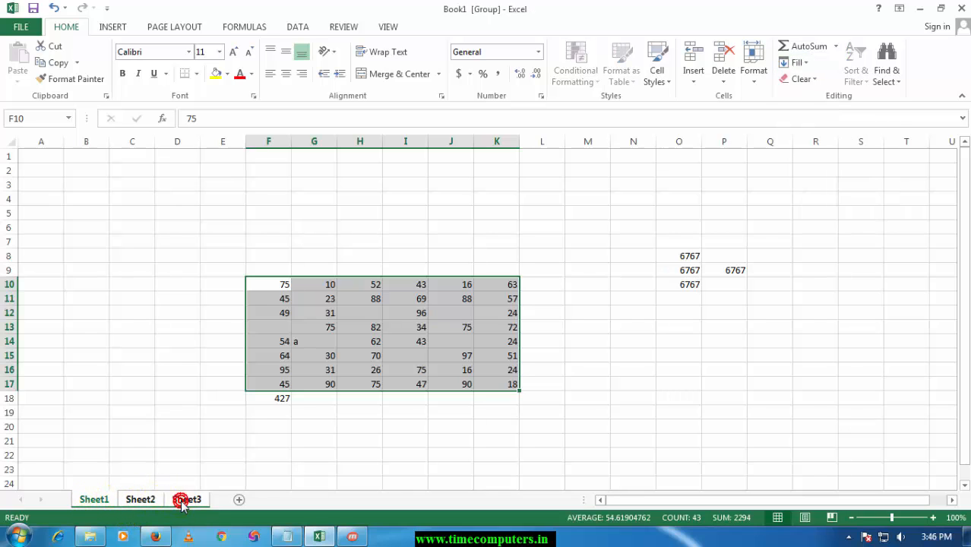
shift+click(130, 506)
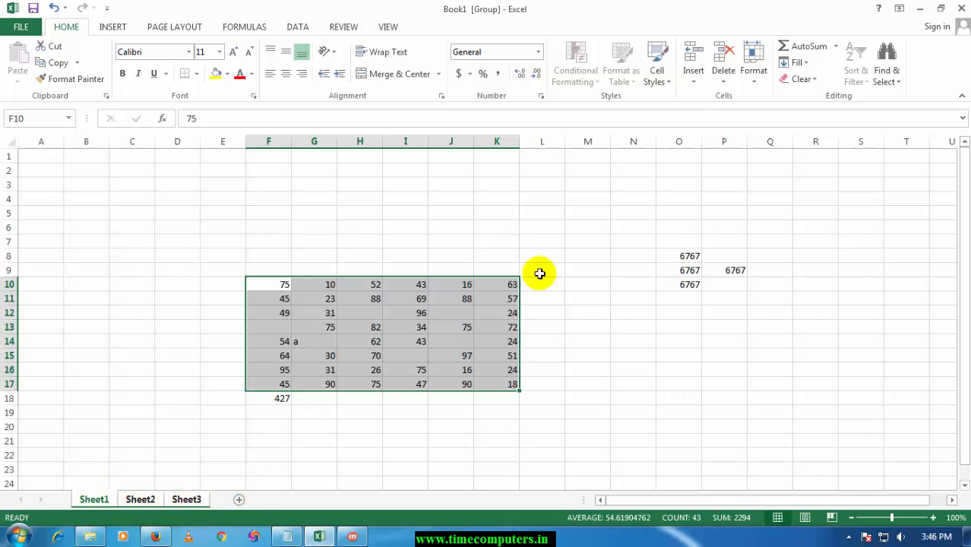
Fill the selected range F10:K17 across the grouped worksheets with the All option.
click(801, 62)
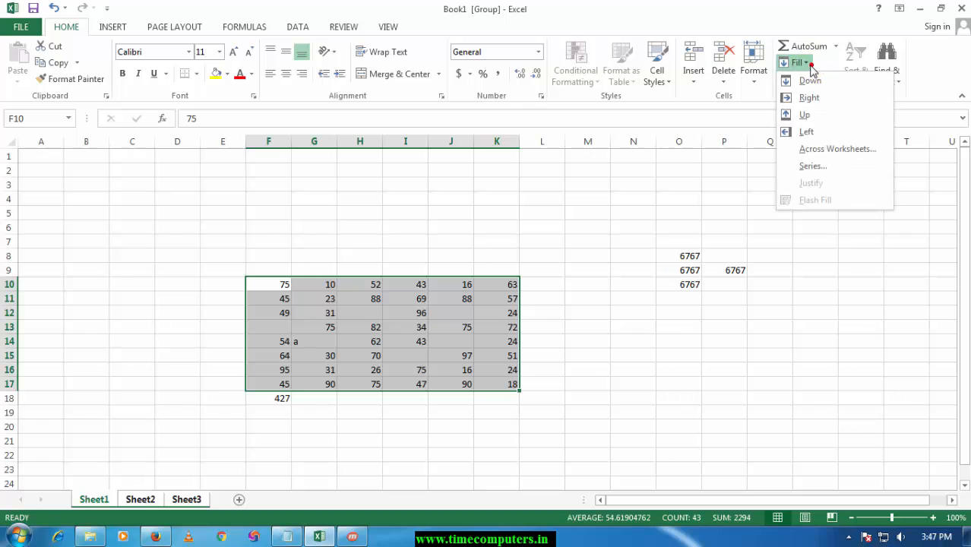
click(831, 149)
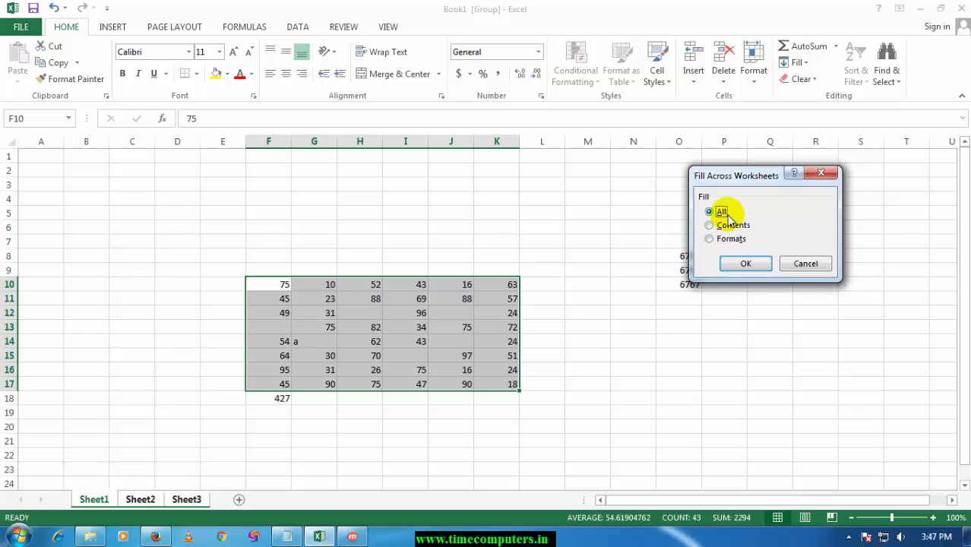
click(741, 262)
click(607, 354)
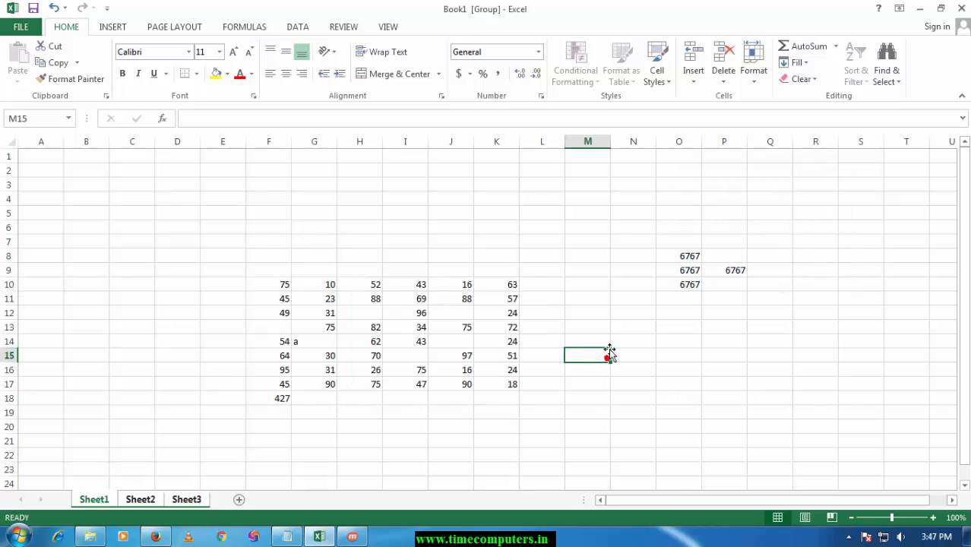
Check the filled range on Sheet2 and Sheet3, and return to Sheet1.
click(142, 502)
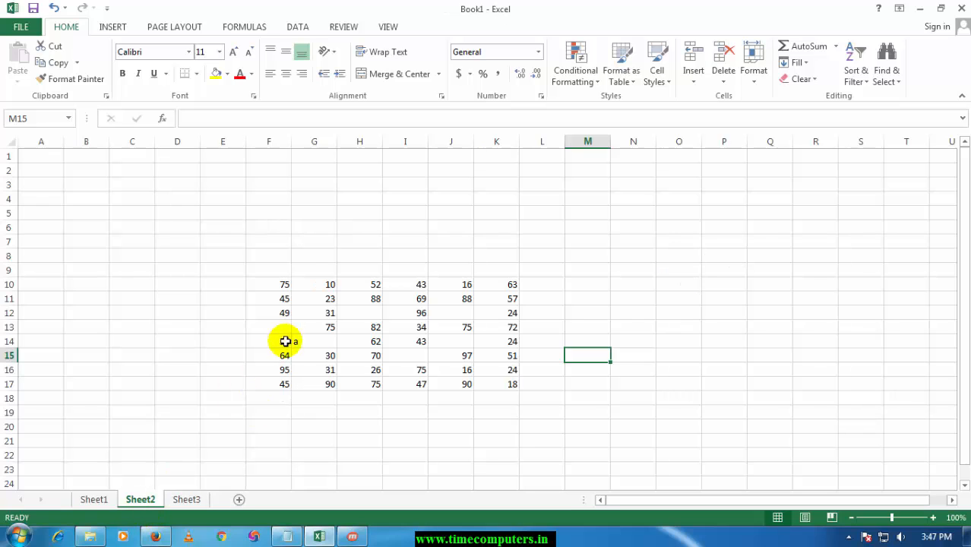
click(187, 500)
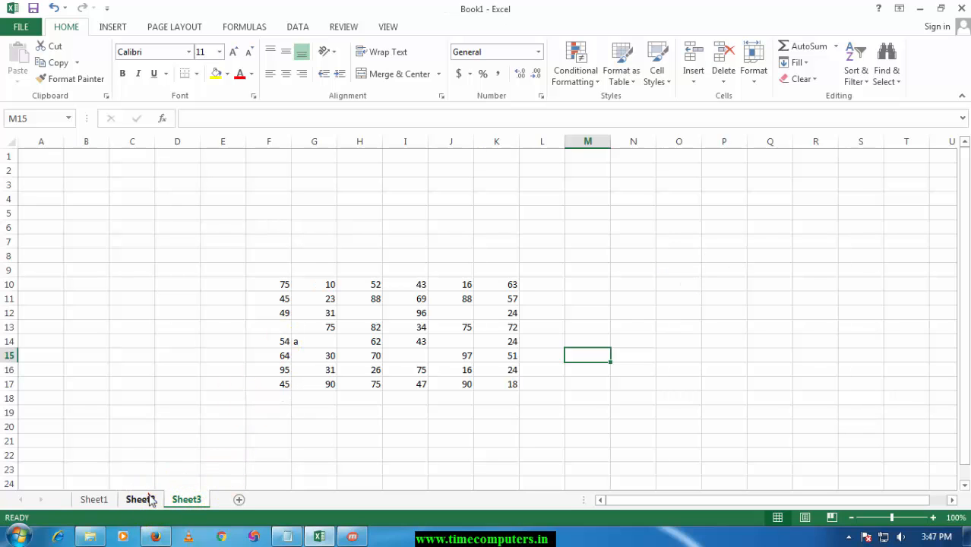
click(105, 500)
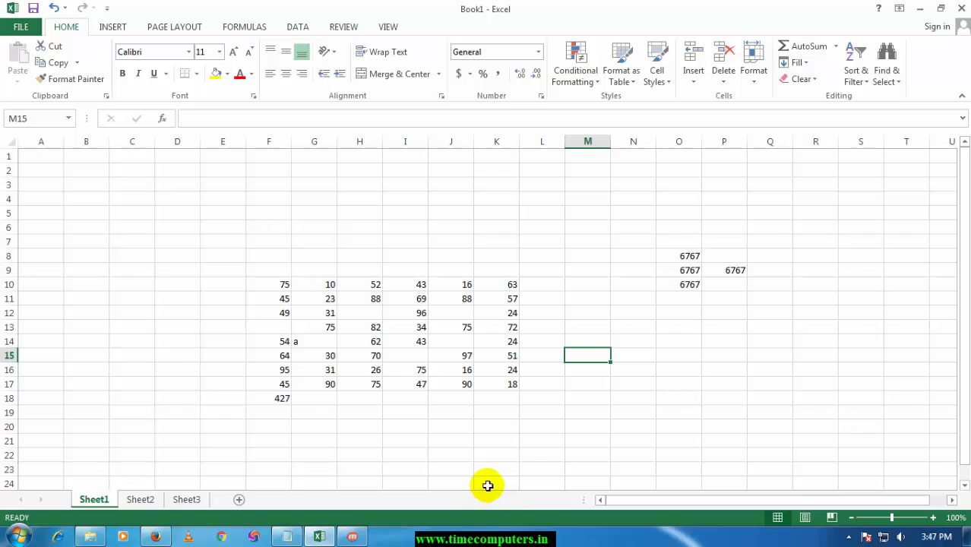
Enter 56 in cell F23 below the number block on Sheet1.
click(391, 356)
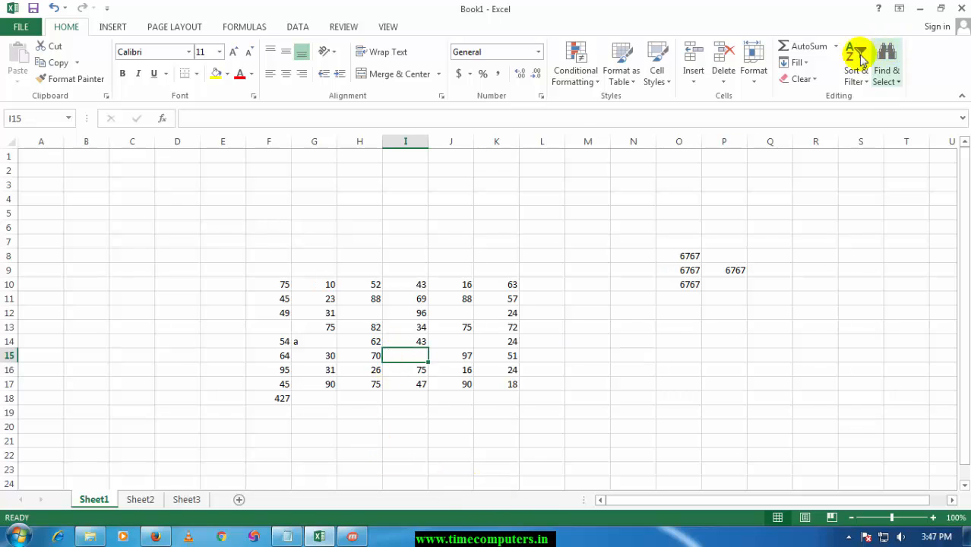
click(799, 62)
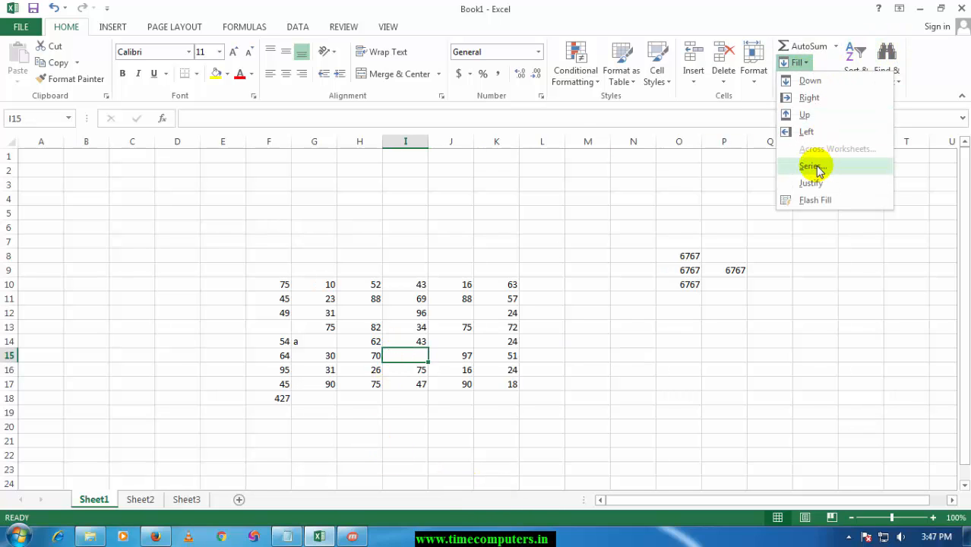
click(610, 265)
scroll(609, 266, down, 6)
click(243, 330)
click(262, 245)
scroll(262, 245, up, 3)
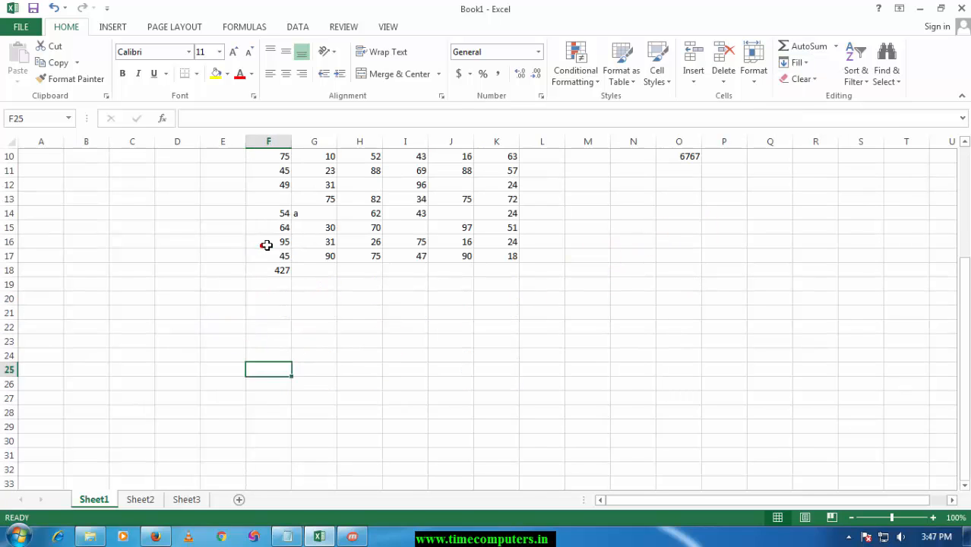
click(260, 343)
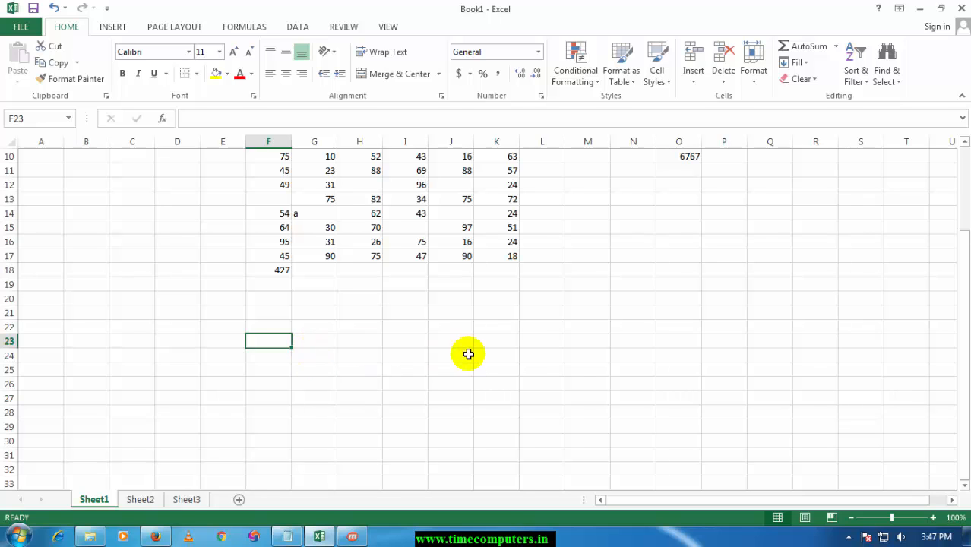
text(56)
click(364, 355)
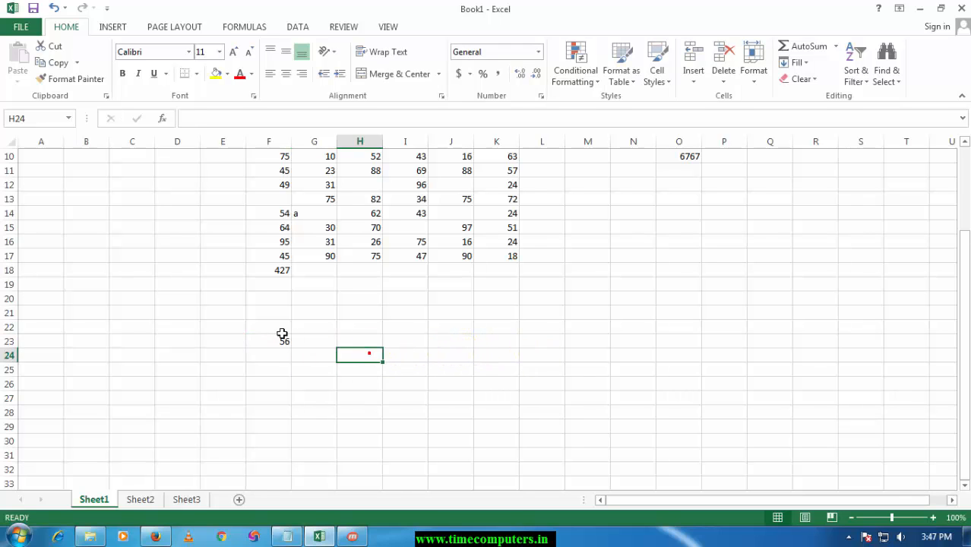
Fill a linear series along the row from F23 with step value 56 and stop value 500.
click(271, 343)
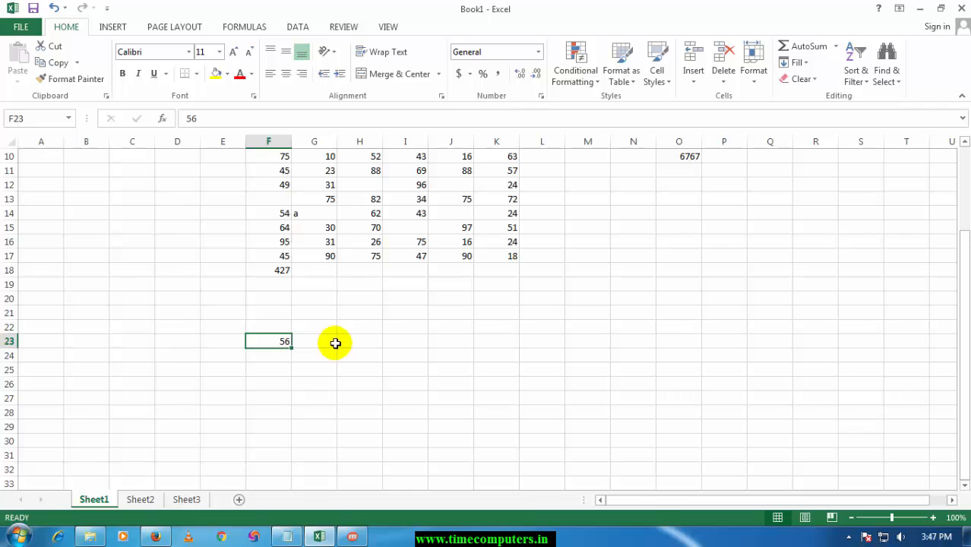
click(314, 343)
click(275, 341)
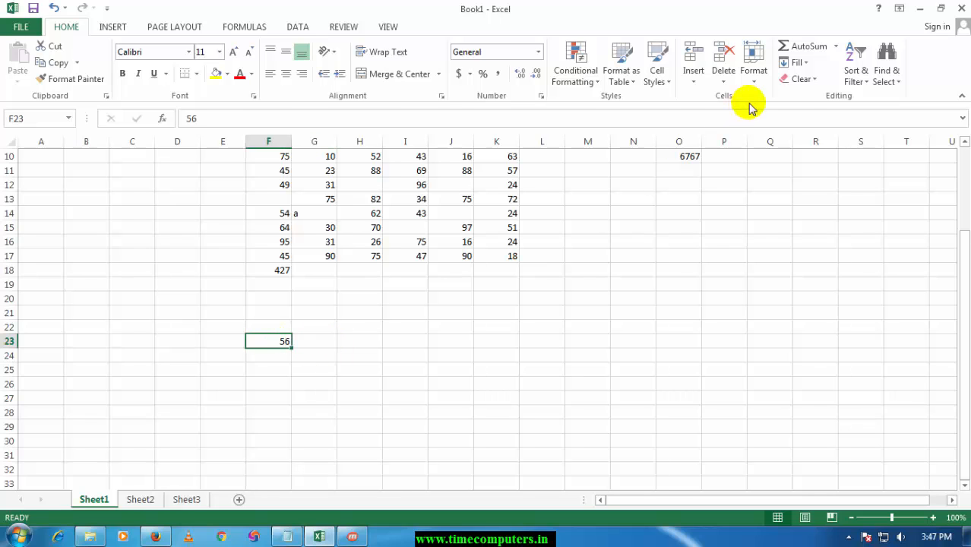
click(796, 63)
click(815, 163)
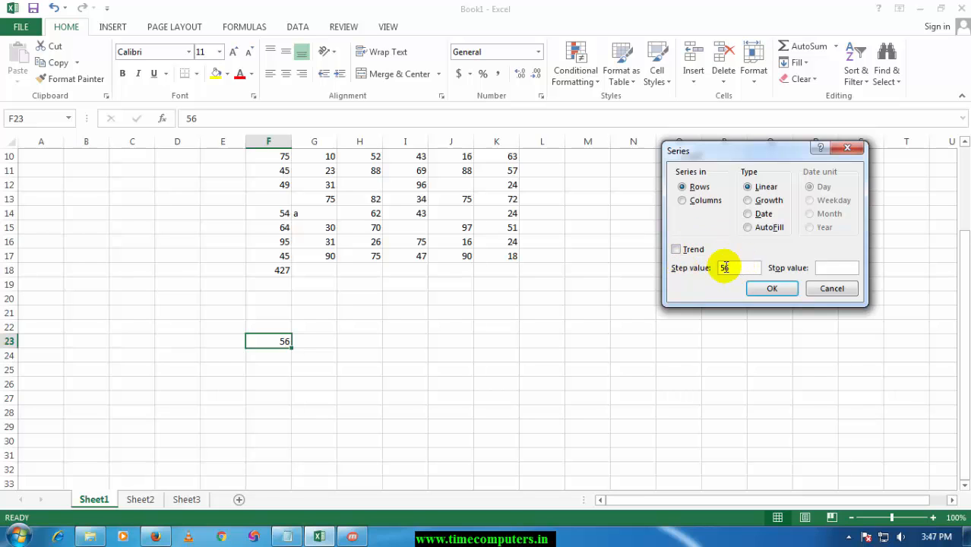
click(852, 267)
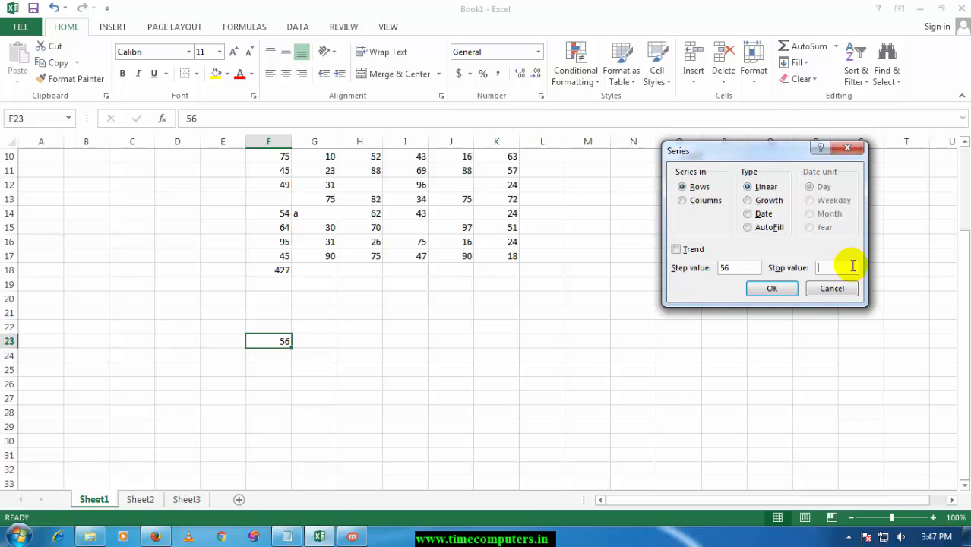
click(756, 287)
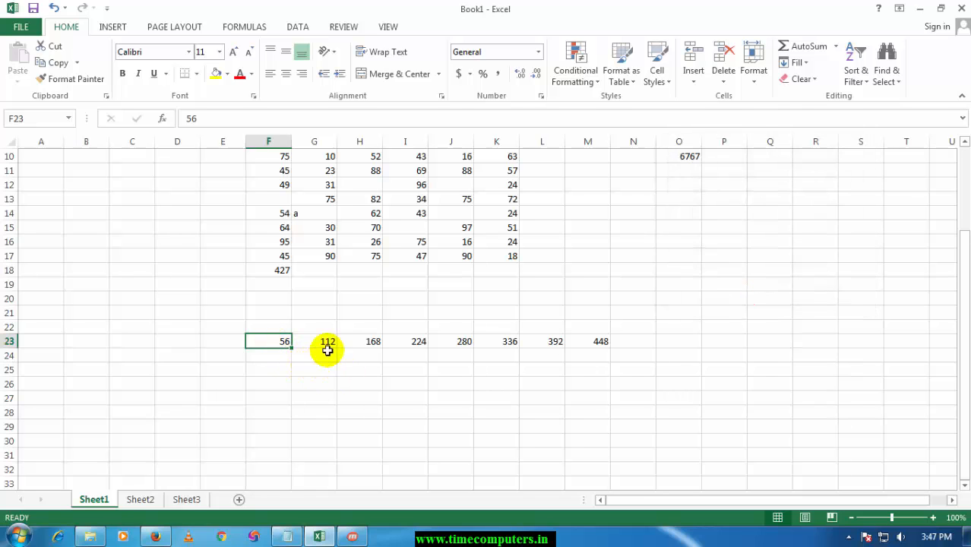
click(288, 374)
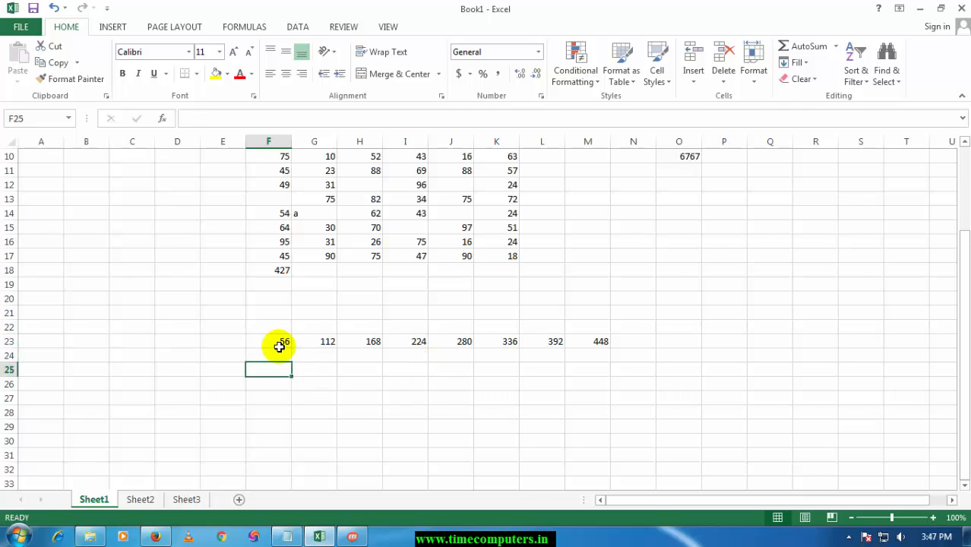
click(279, 344)
click(798, 62)
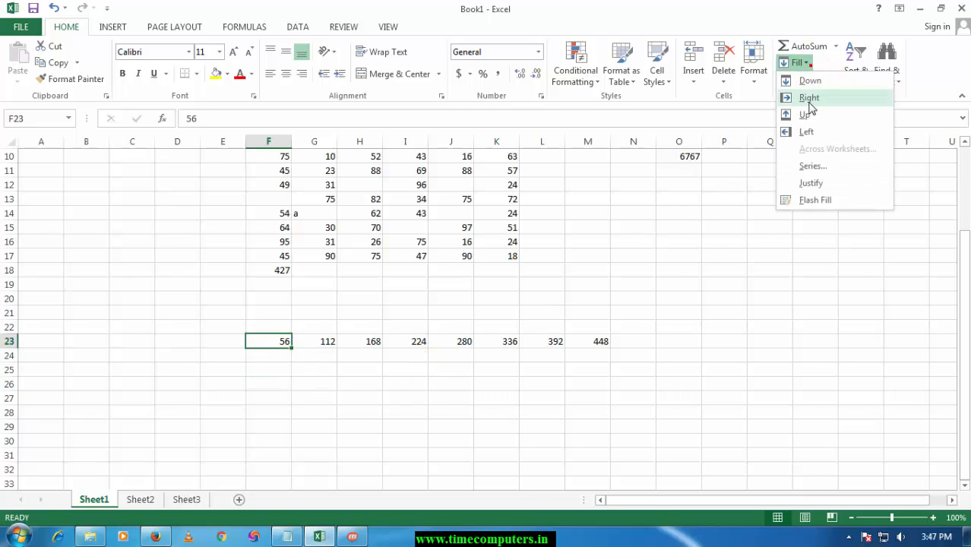
click(726, 236)
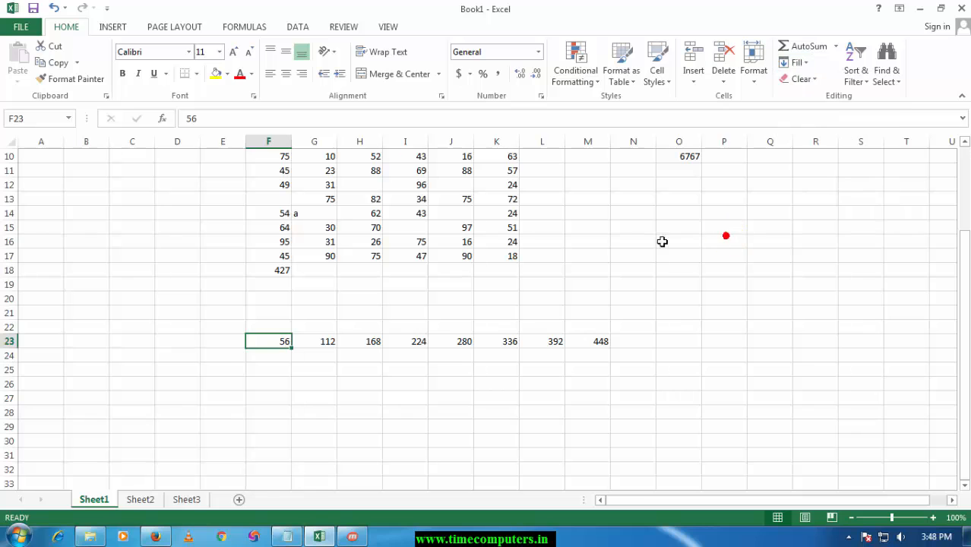
Enter the text "time computer education" in cell N16.
click(653, 242)
text(ti)
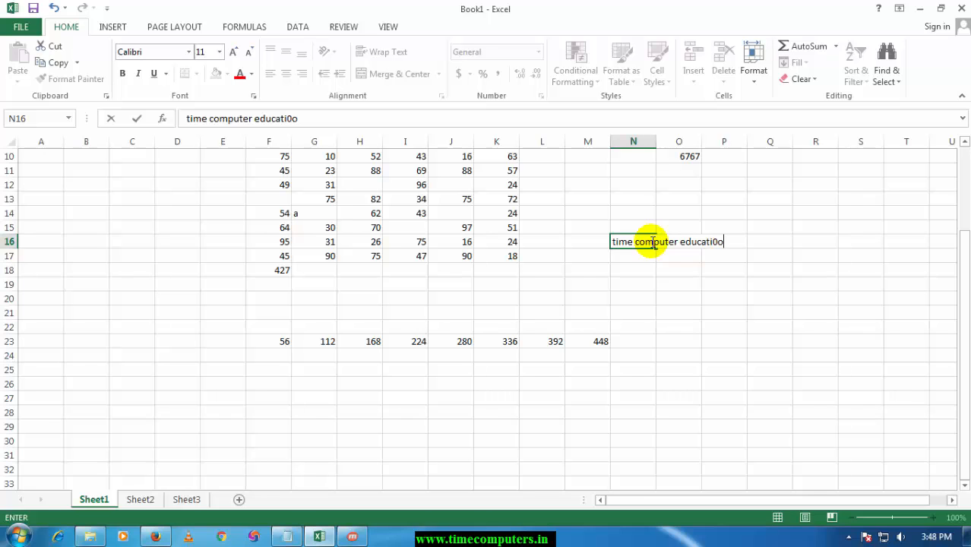
text(me computer education)
key(Return)
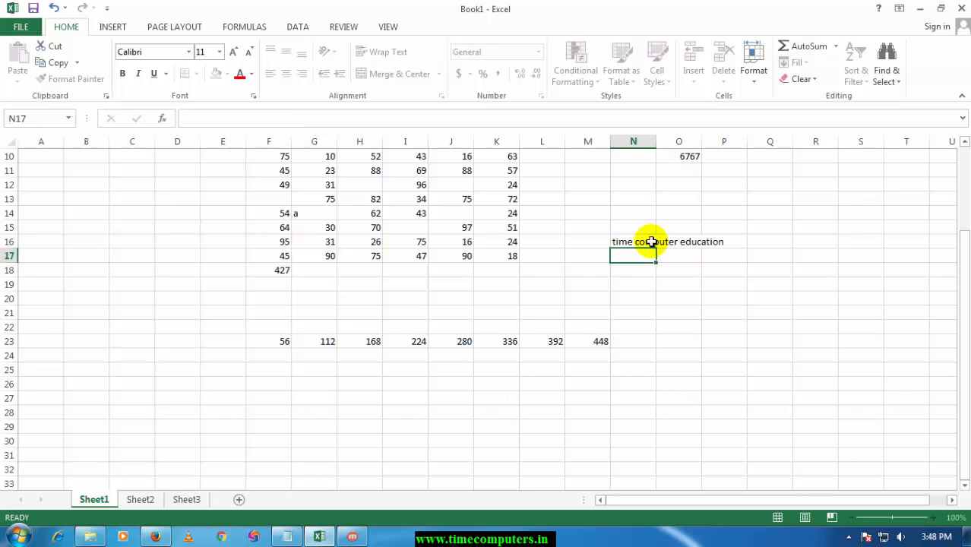
Justify the text in N16 down the cells below it and autofit the width of column N.
click(632, 245)
click(648, 254)
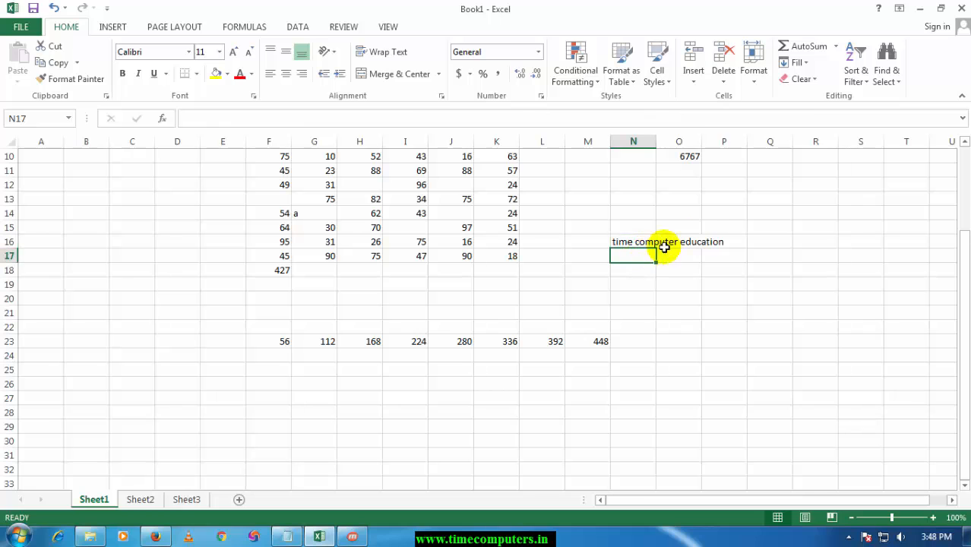
click(622, 241)
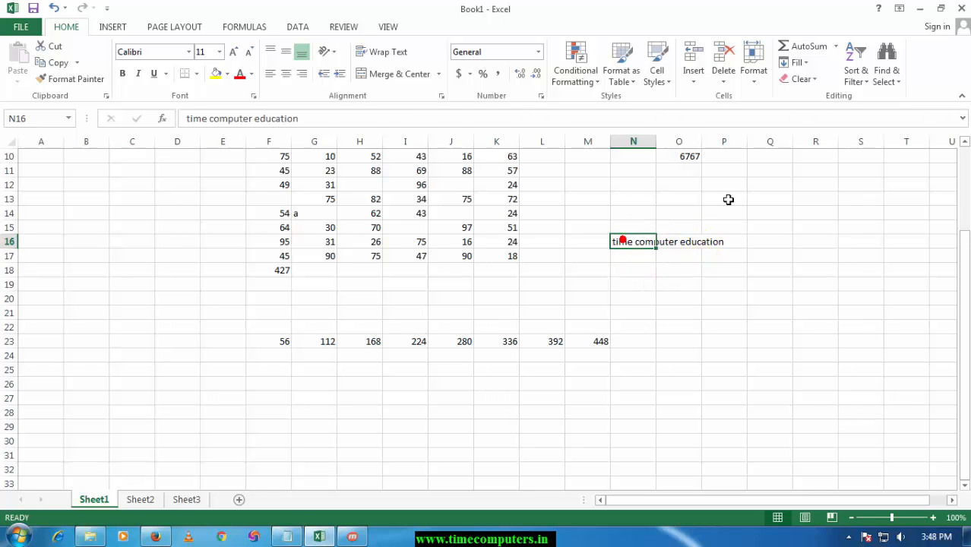
click(807, 64)
click(824, 190)
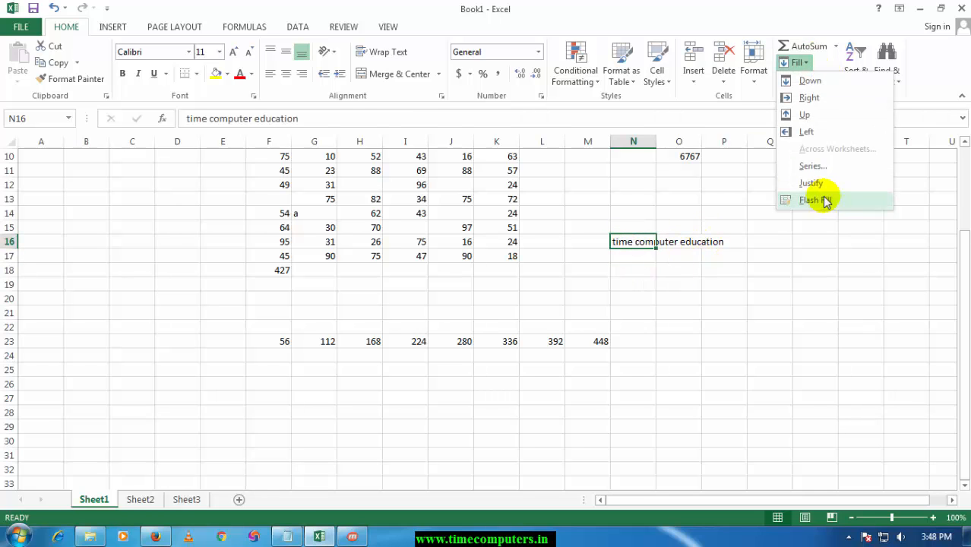
click(459, 304)
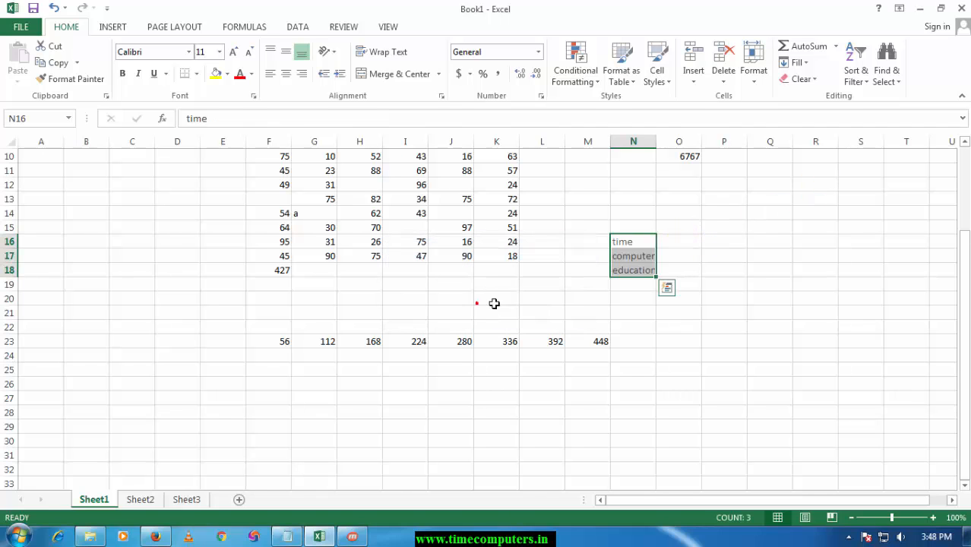
double_click(655, 142)
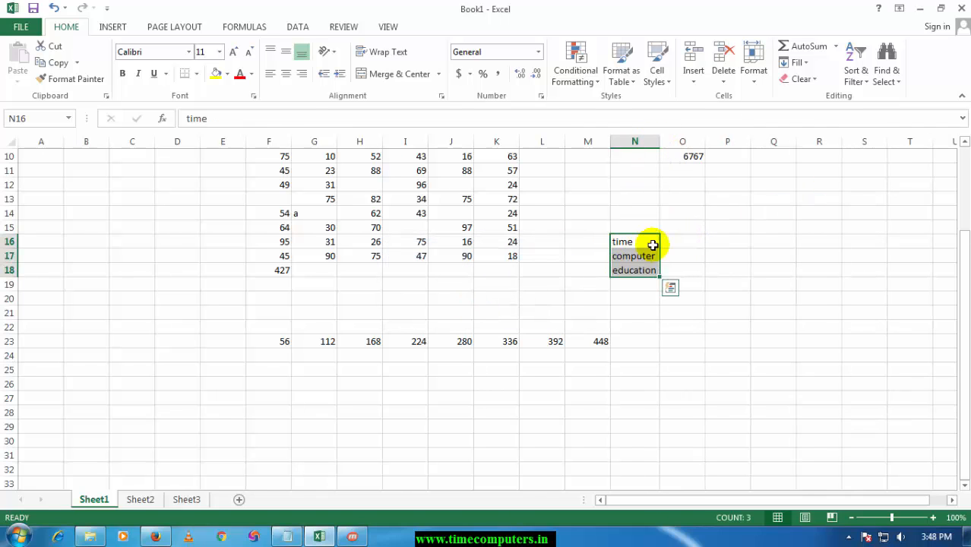
click(649, 256)
click(625, 249)
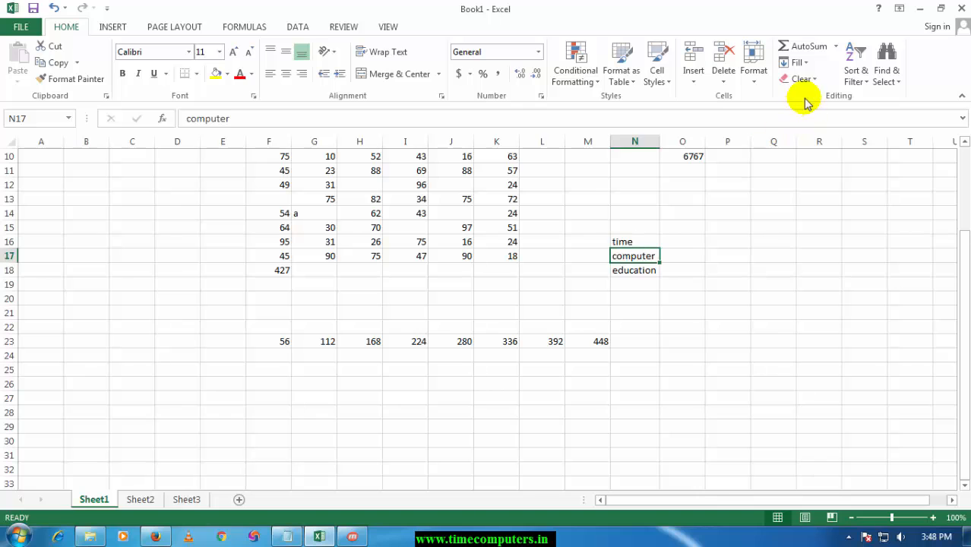
Clear everything from the range I13:K17 with Clear All.
click(541, 240)
drag(410, 204, 490, 251)
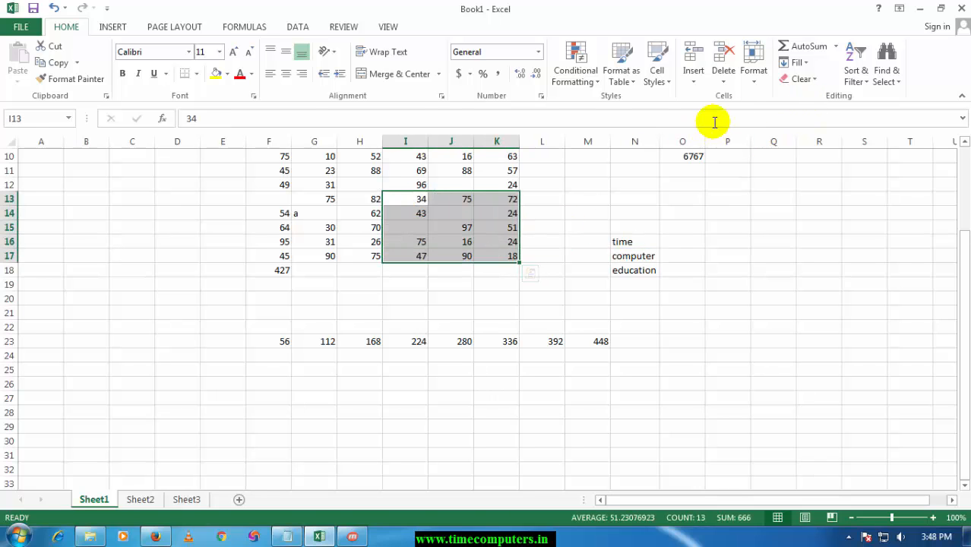
click(801, 79)
click(800, 99)
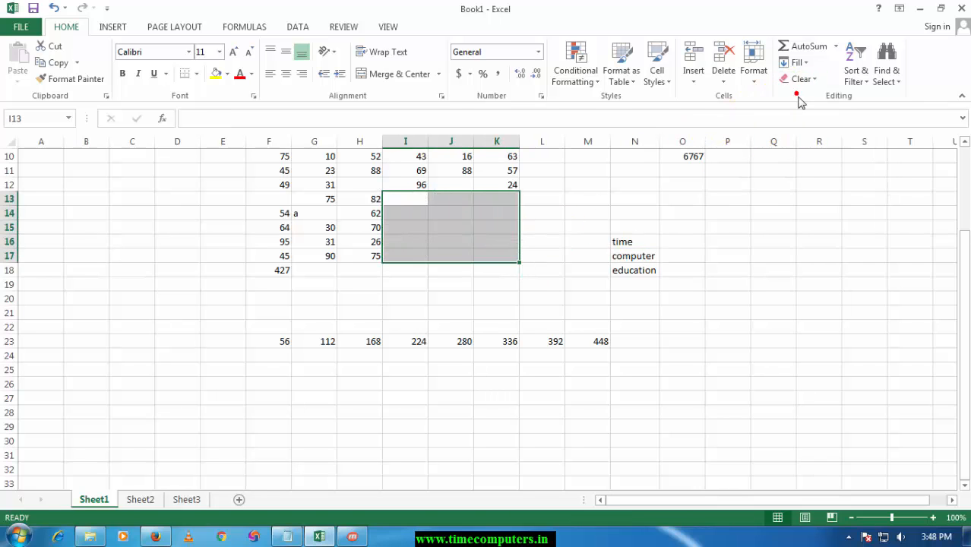
click(639, 226)
drag(615, 222, 691, 271)
click(801, 79)
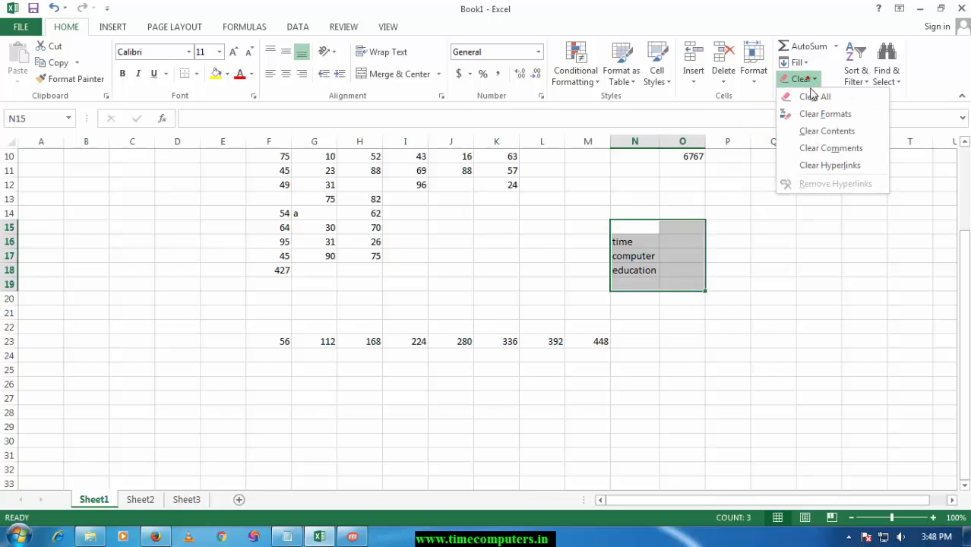
click(824, 116)
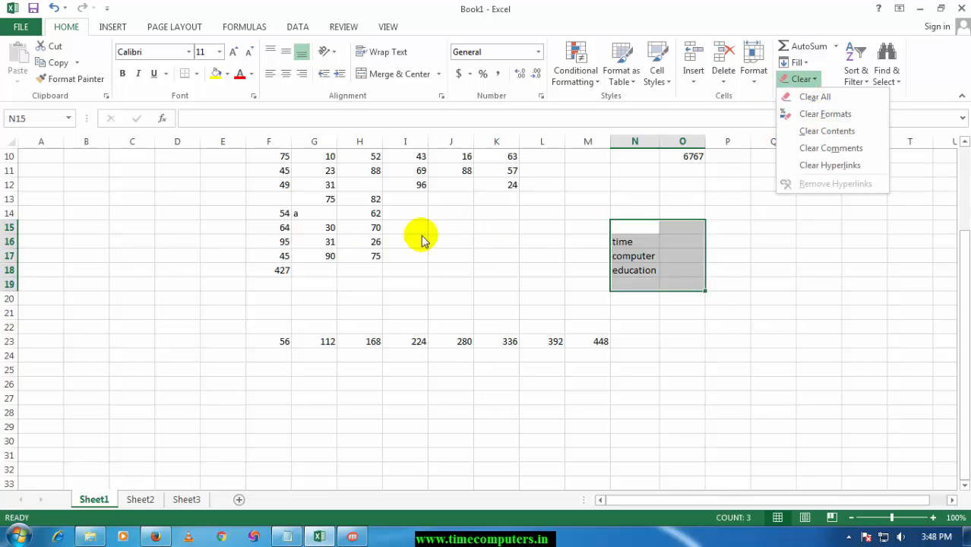
Apply a red font color to the range G13:I17 and clear the range's formats.
drag(300, 201, 392, 259)
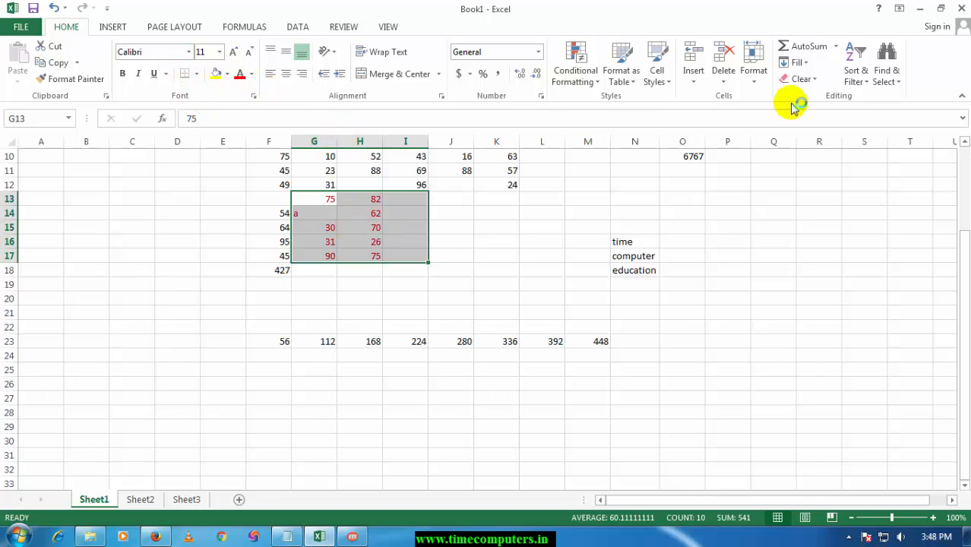
click(811, 80)
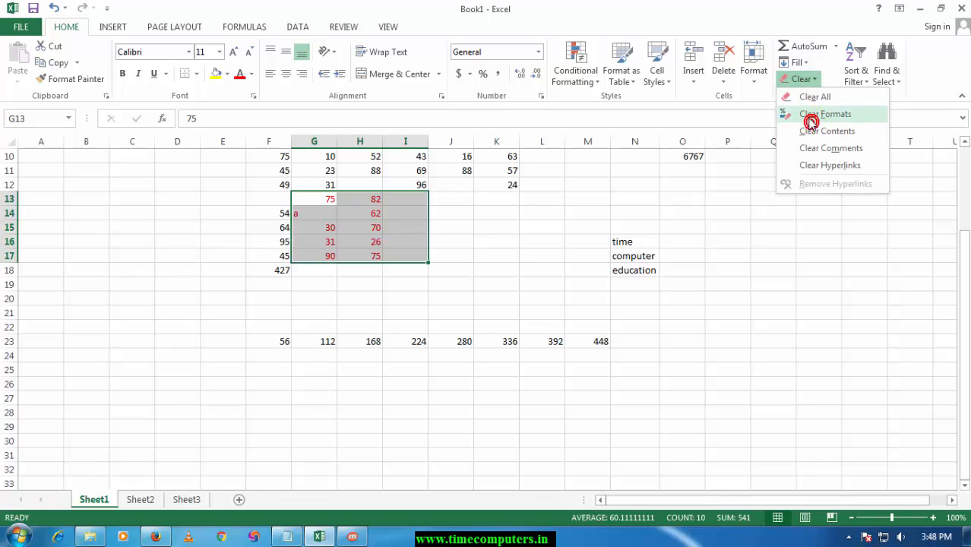
click(811, 122)
Examine the Clear Contents option with the empty cell K15 selected.
click(494, 228)
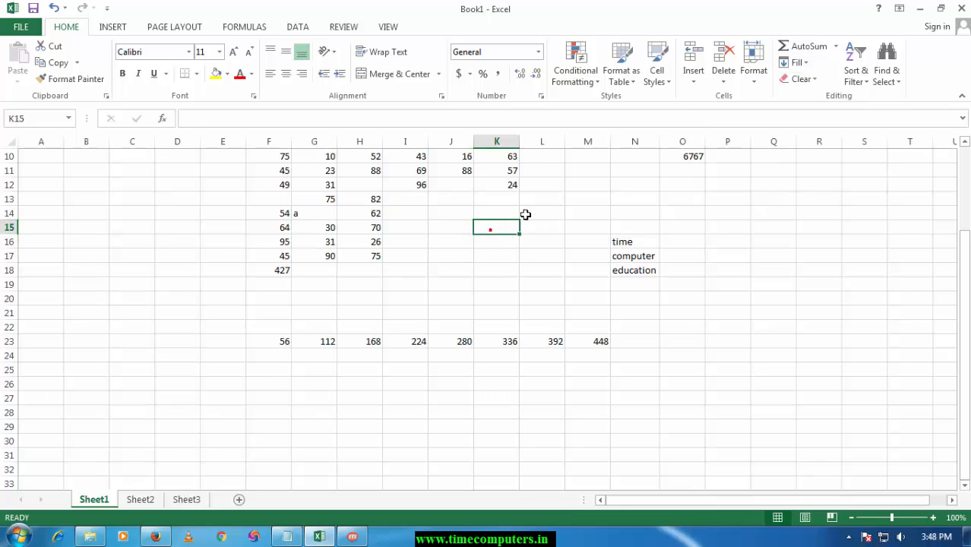
click(811, 79)
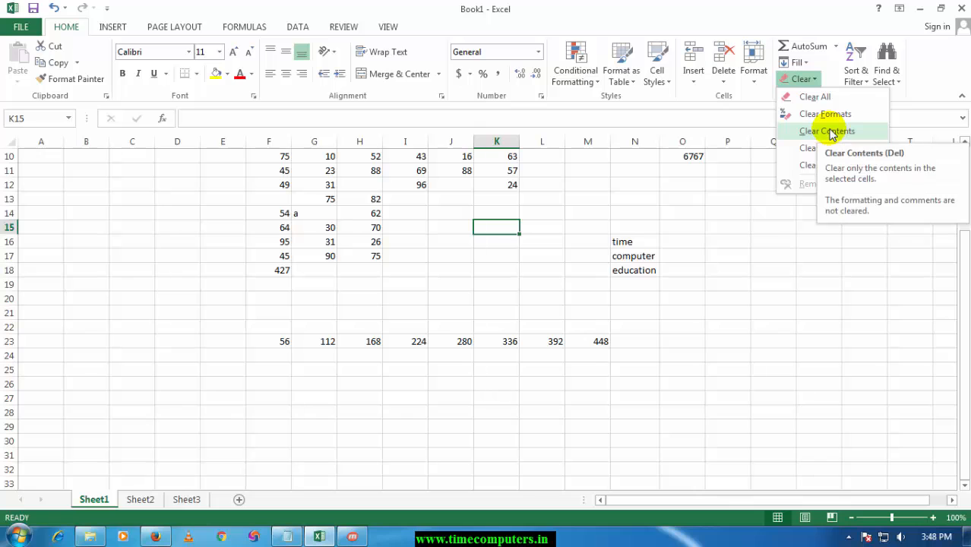